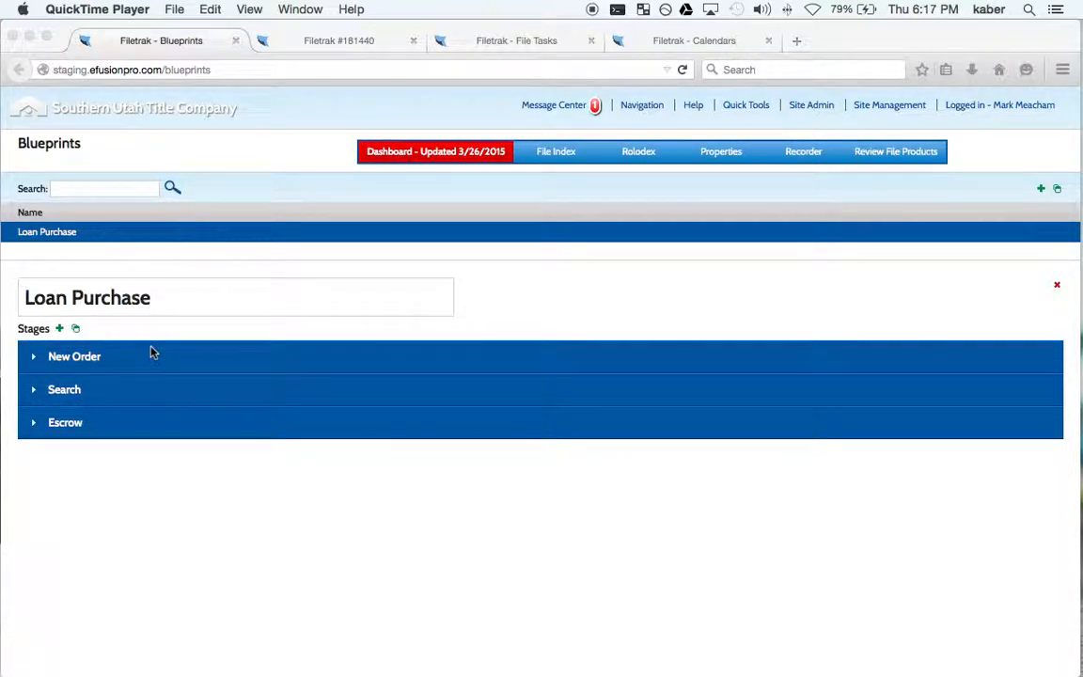
In the Loan Purchase blueprint's New Order stage, set the Enter Order Information task's difficulty to 1.
{"action": "left_click", "coordinate": [34, 362]}
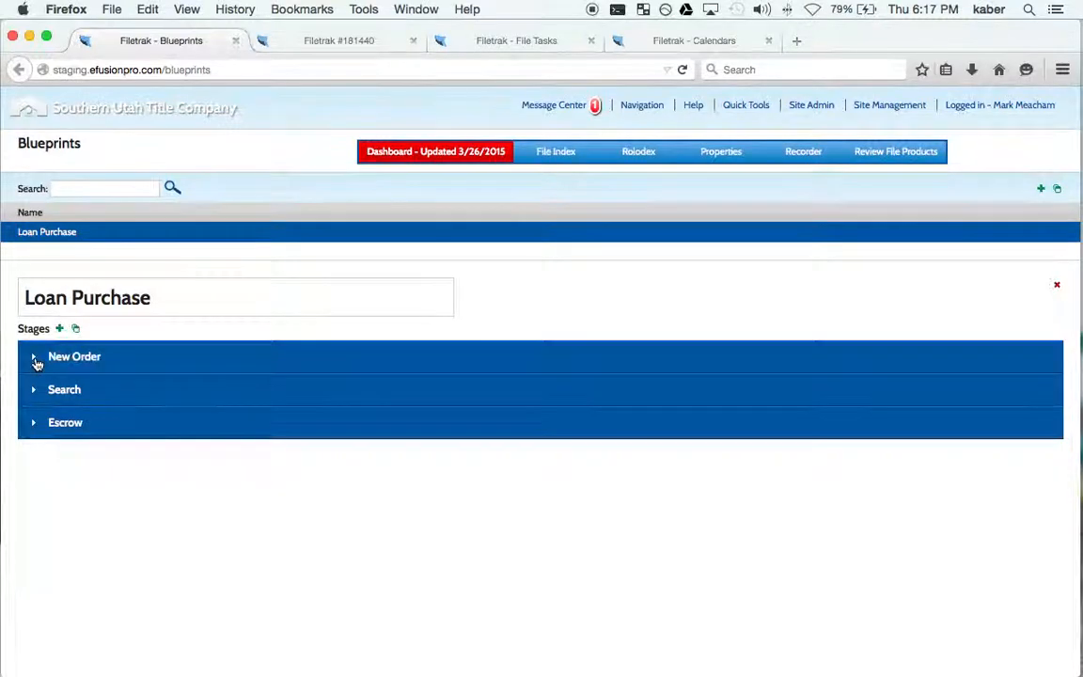
{"action": "left_click", "coordinate": [35, 363]}
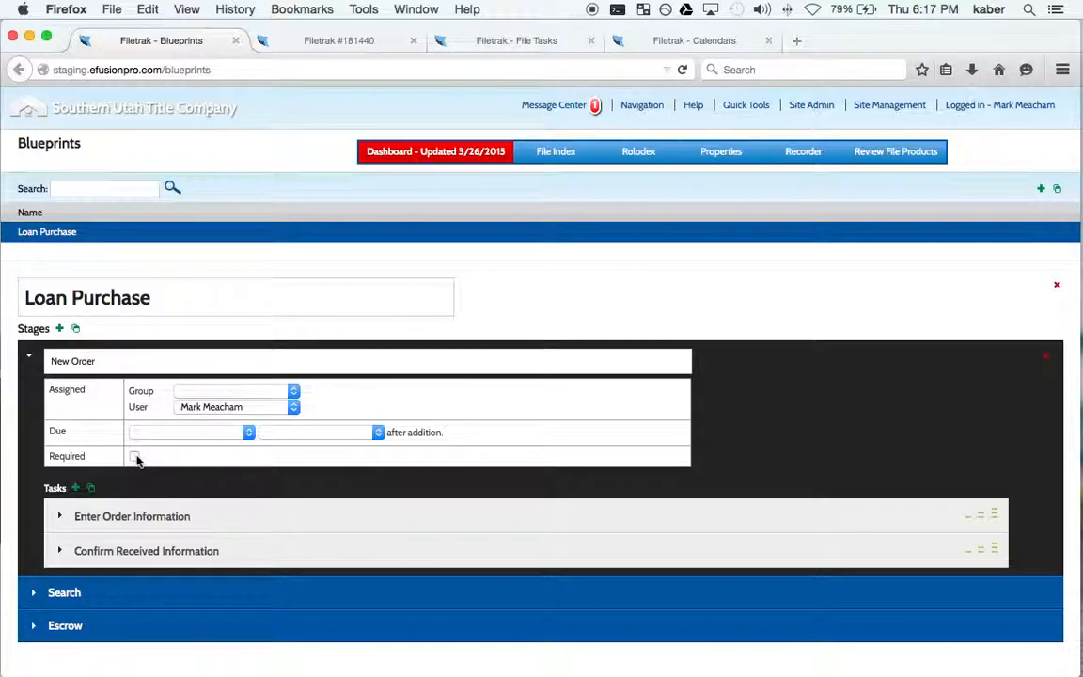
{"action": "left_click", "coordinate": [59, 517]}
{"action": "scroll", "coordinate": [86, 518], "scroll_direction": "down", "scroll_amount": 5}
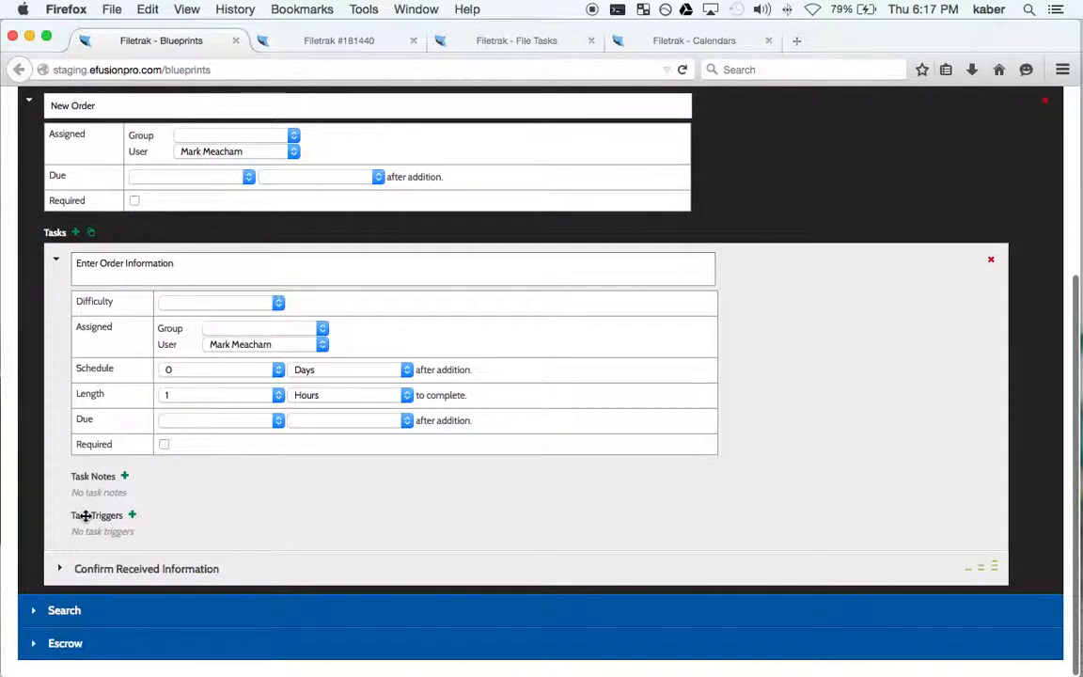
{"action": "left_click", "coordinate": [253, 306]}
{"action": "left_click", "coordinate": [219, 329]}
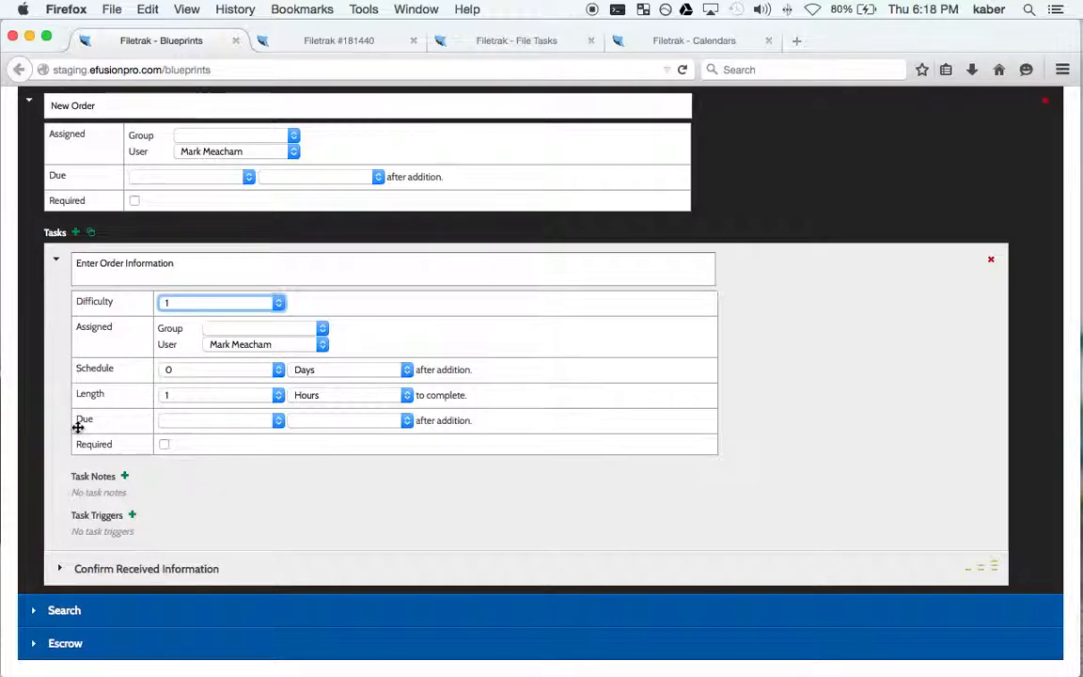
{"action": "left_click", "coordinate": [55, 262]}
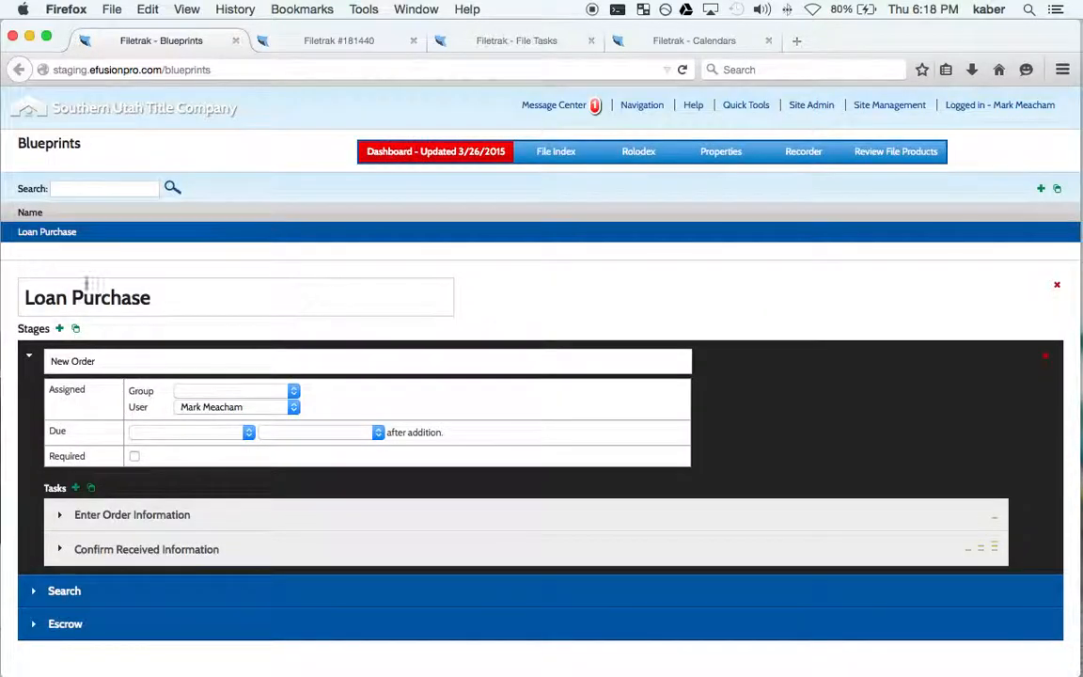
Add a task named "Notify the Closer" to the blueprint's New Order stage and collapse the stage.
{"action": "left_click", "coordinate": [75, 489]}
{"action": "scroll", "coordinate": [75, 491], "scroll_direction": "down", "scroll_amount": 3}
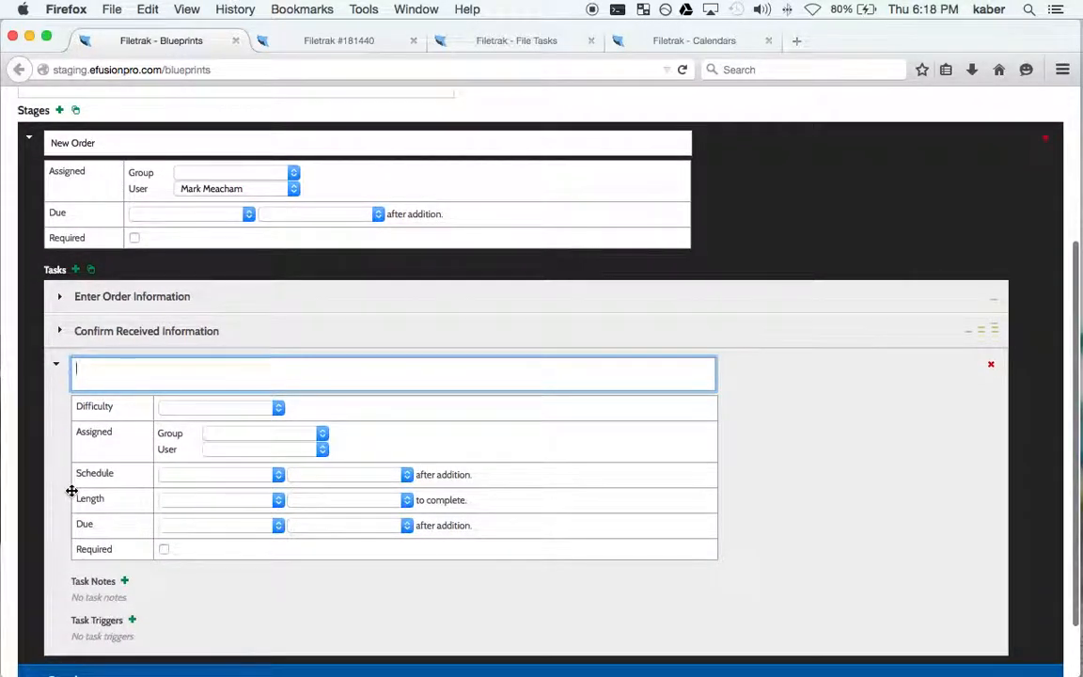
{"action": "type", "text": "Notify the "}
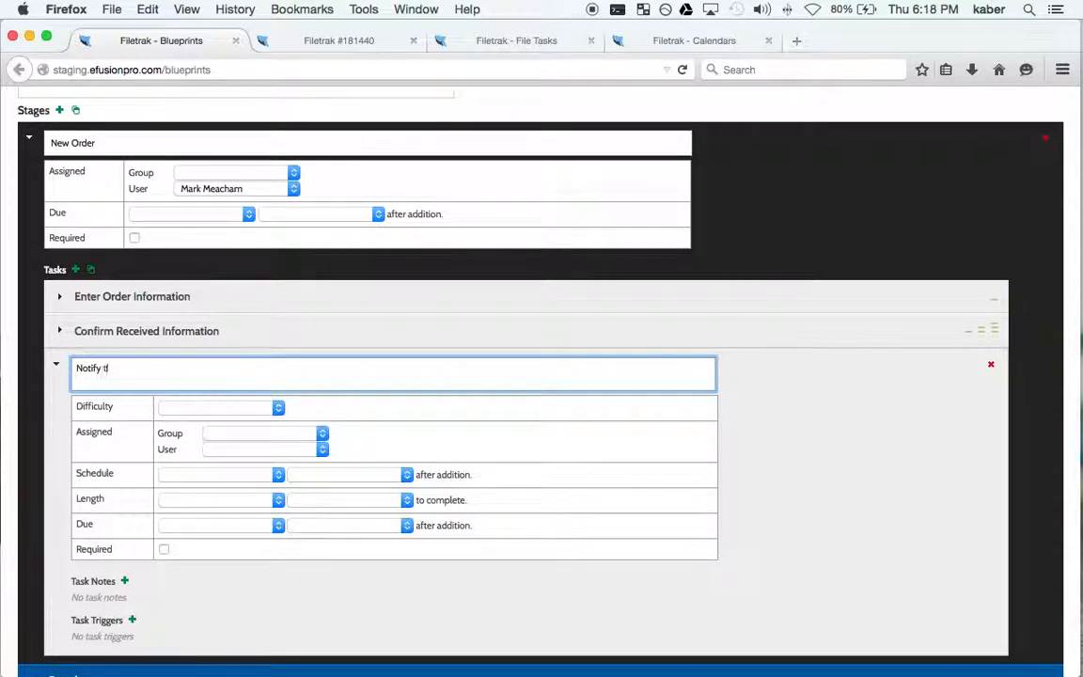
{"action": "type", "text": "Closer"}
{"action": "key", "text": "Tab"}
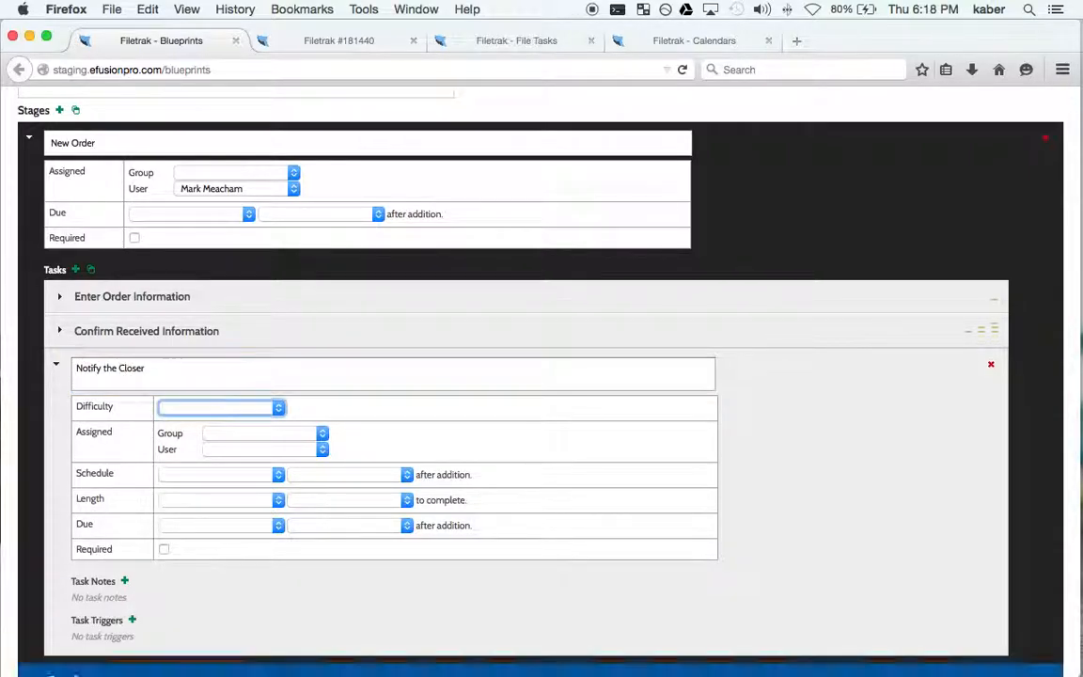
{"action": "left_click", "coordinate": [55, 369]}
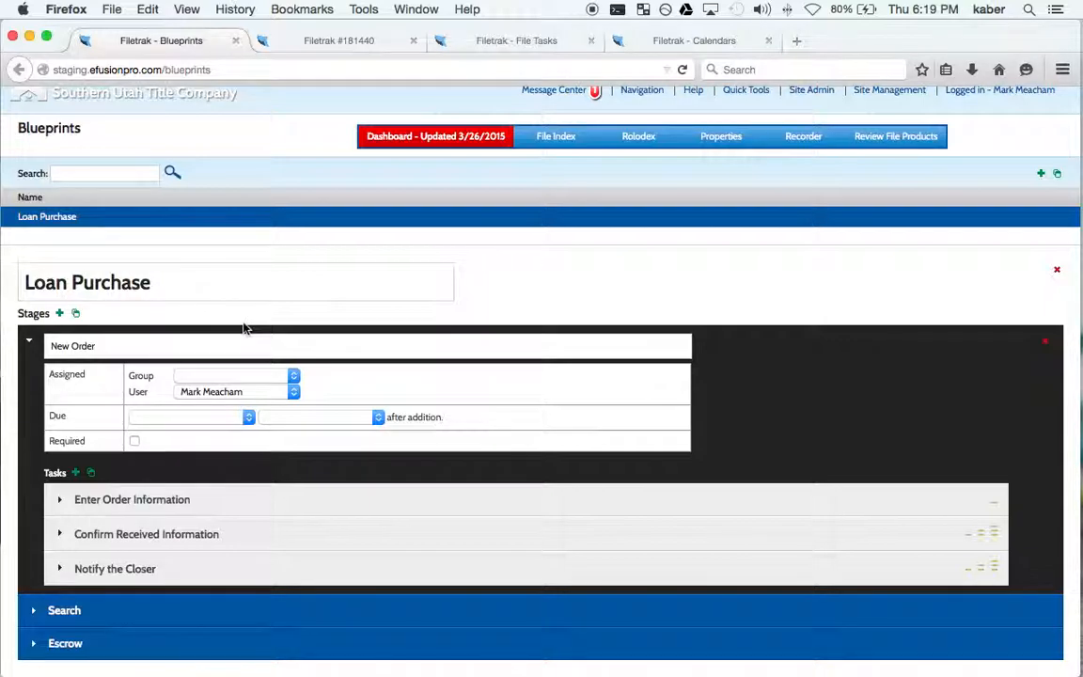
{"action": "left_click", "coordinate": [32, 345]}
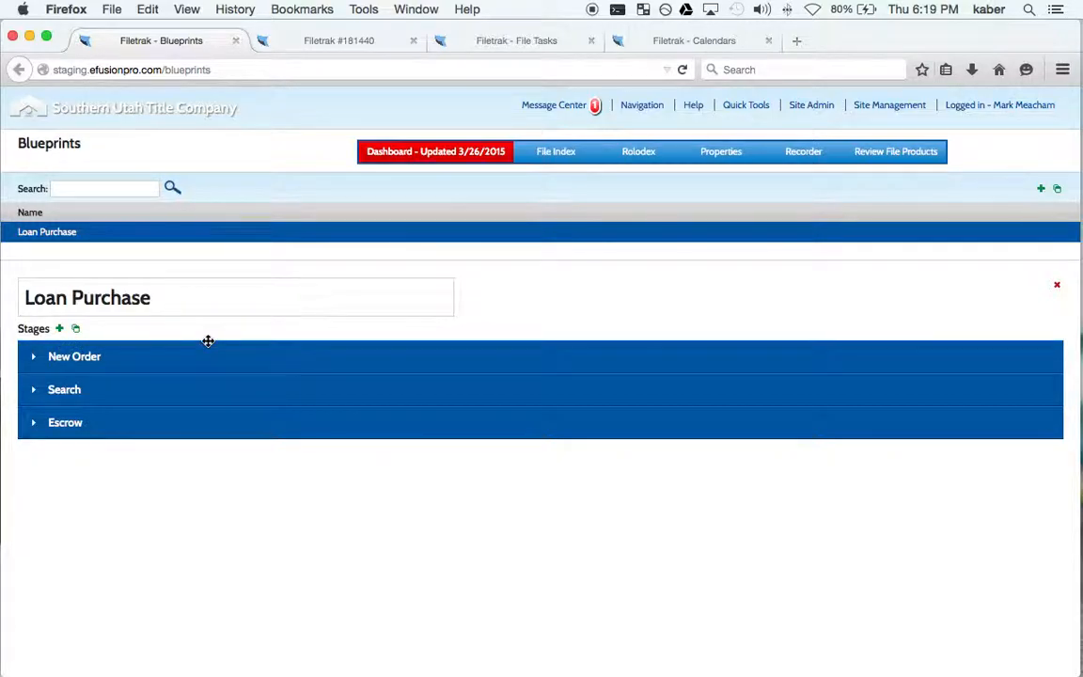
Switch to the Loan Purchase file, examine the blueprint choices offered for a new order, and cancel the order.
{"action": "left_click", "coordinate": [331, 42]}
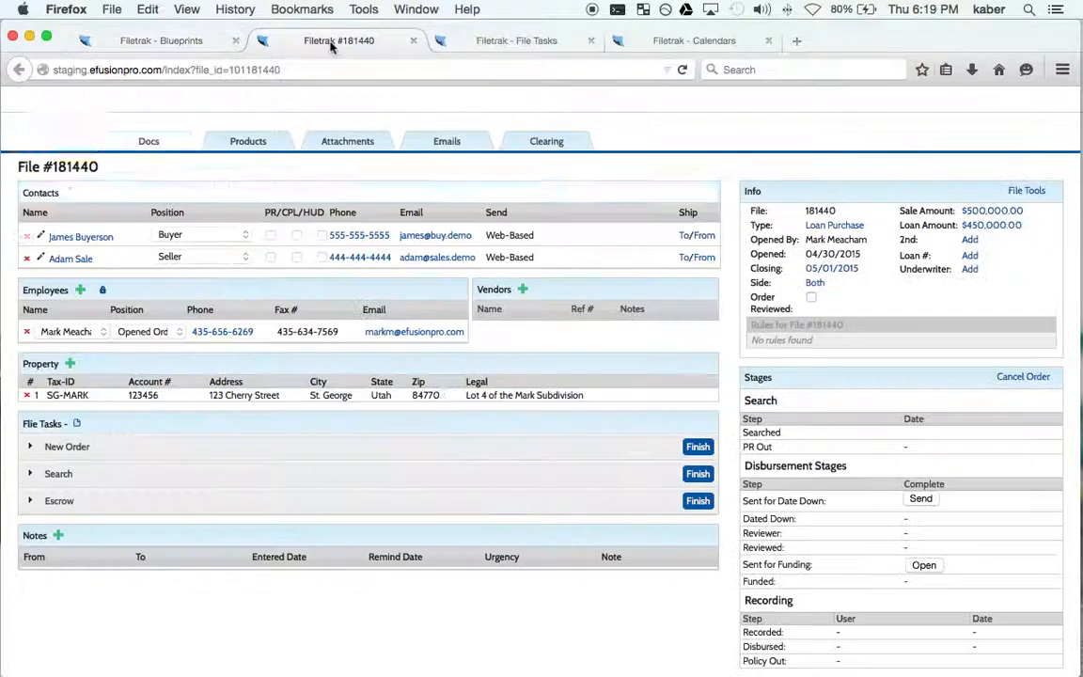
{"action": "scroll", "coordinate": [592, 214], "scroll_direction": "up", "scroll_amount": 3}
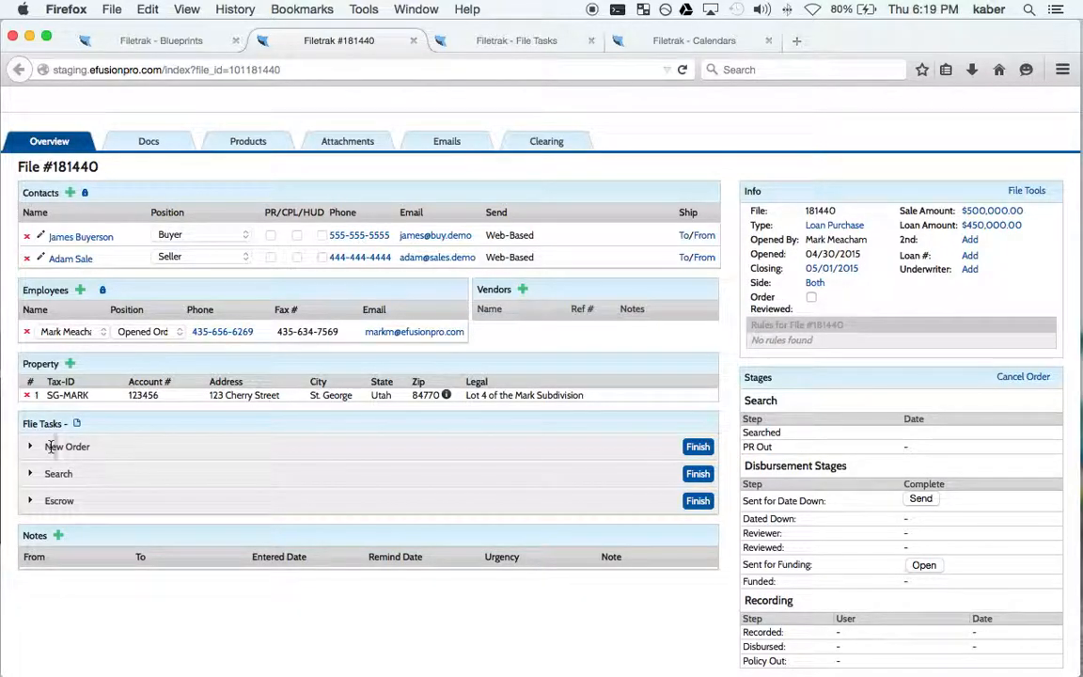
{"action": "scroll", "coordinate": [212, 430], "scroll_direction": "up", "scroll_amount": 2}
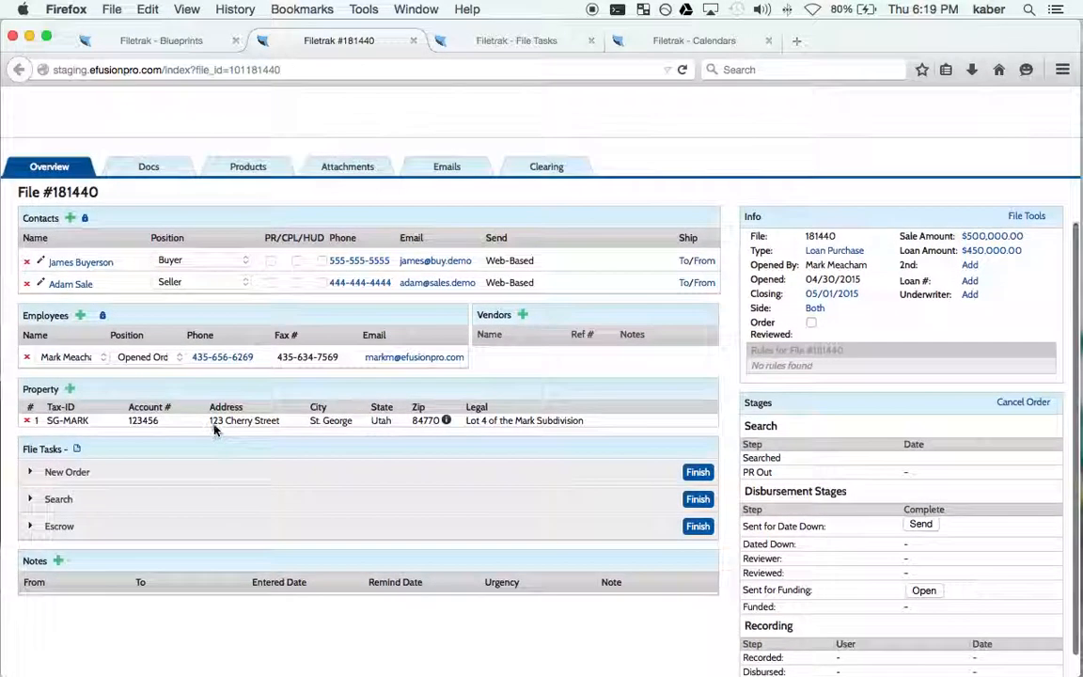
{"action": "scroll", "coordinate": [215, 428], "scroll_direction": "up", "scroll_amount": 2}
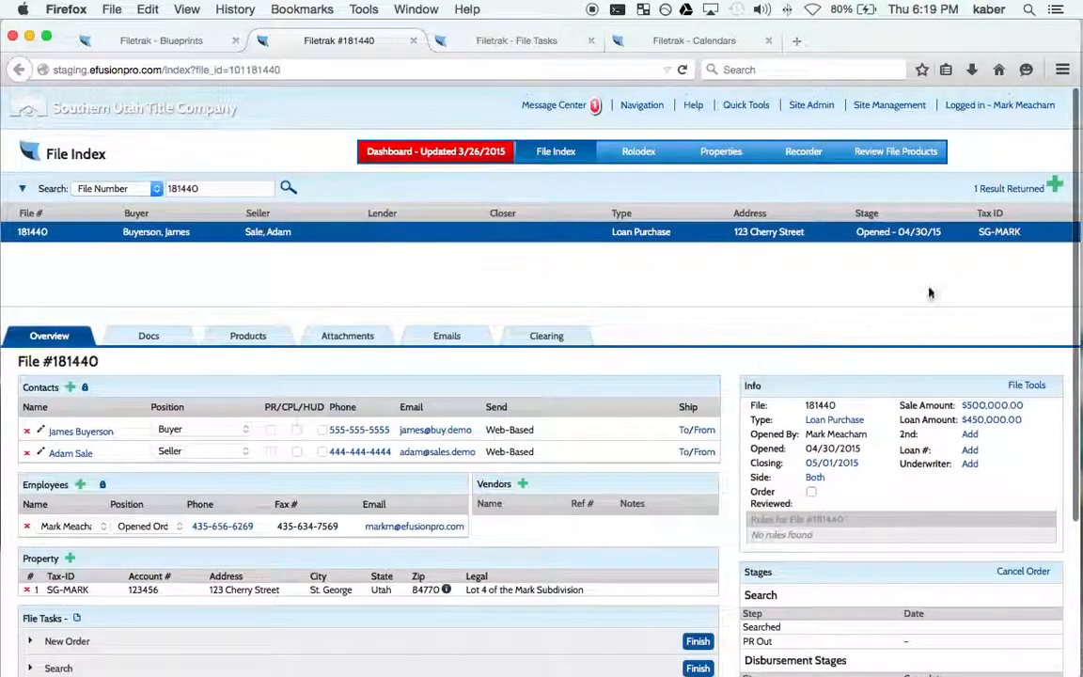
{"action": "left_click", "coordinate": [1055, 188]}
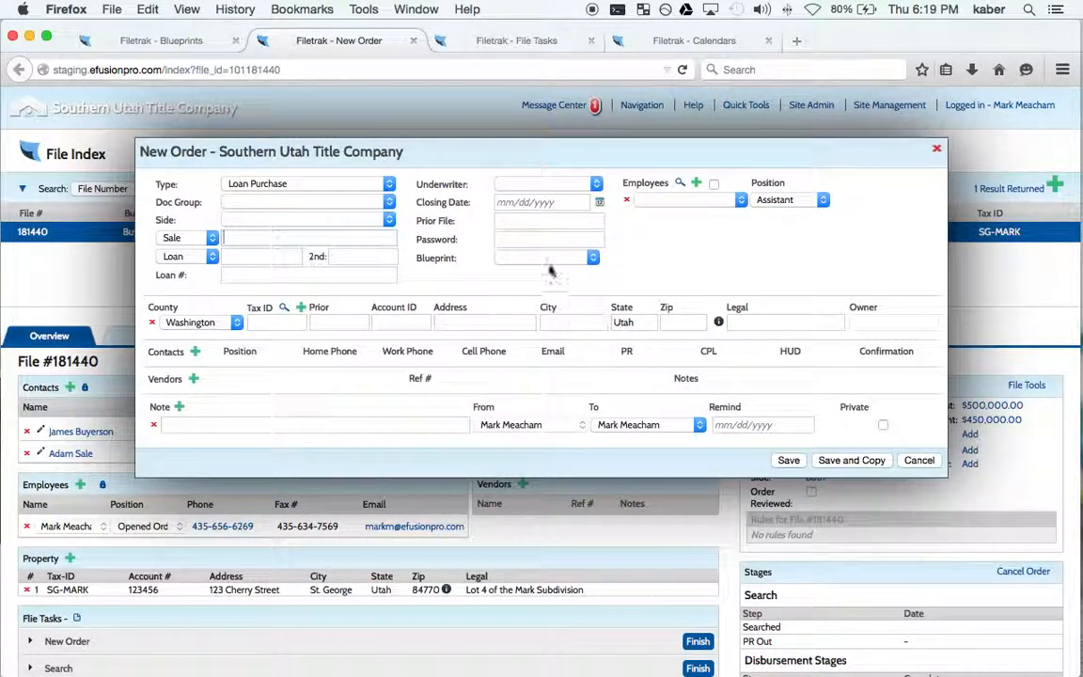
{"action": "left_click", "coordinate": [542, 260]}
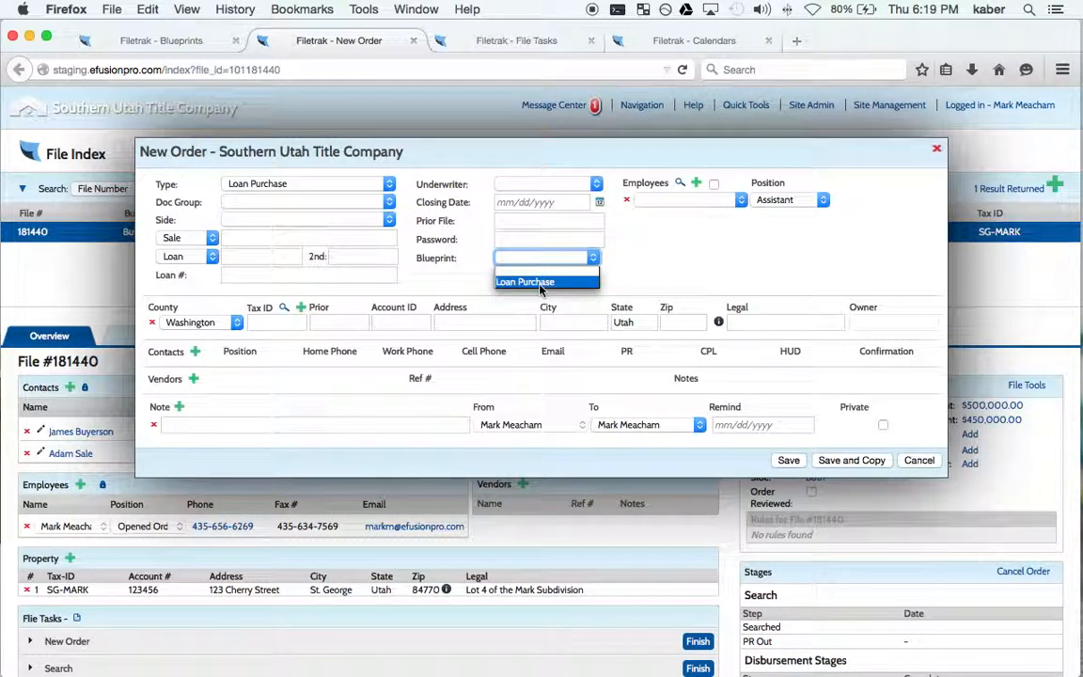
{"action": "left_click", "coordinate": [689, 264]}
{"action": "left_click", "coordinate": [918, 459]}
{"action": "left_click", "coordinate": [616, 221]}
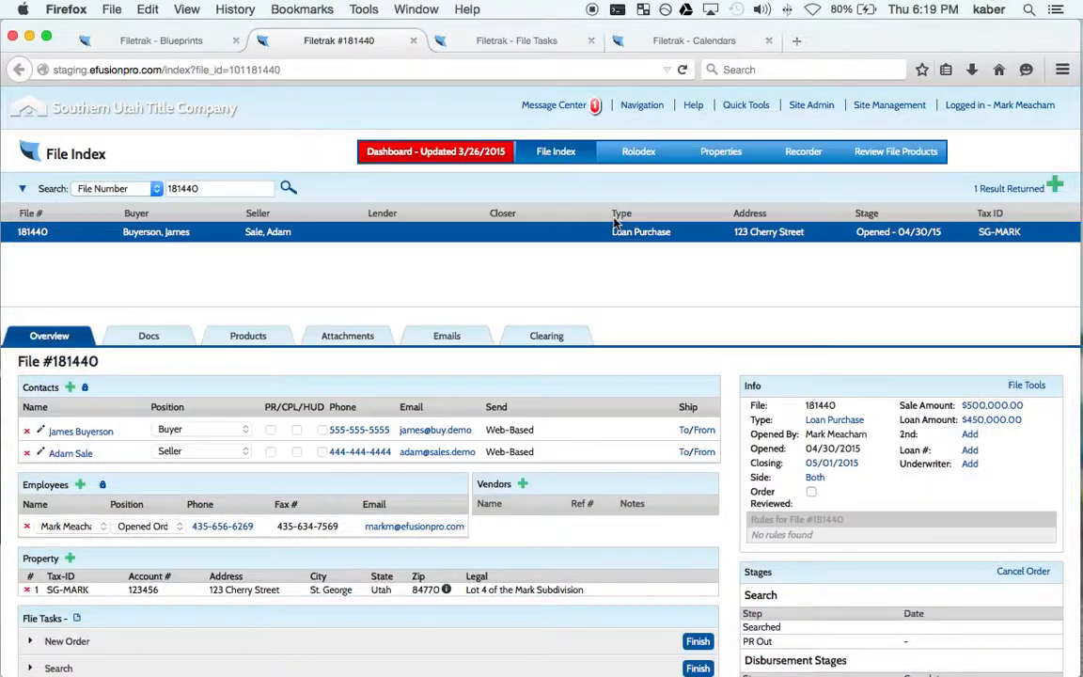
In the file's New Order stage, set the difficulty of Enter Order Information to 2 and Confirm Received Information to 3.
{"action": "scroll", "coordinate": [680, 330], "scroll_direction": "down", "scroll_amount": 2}
{"action": "scroll", "coordinate": [680, 331], "scroll_direction": "down", "scroll_amount": 3}
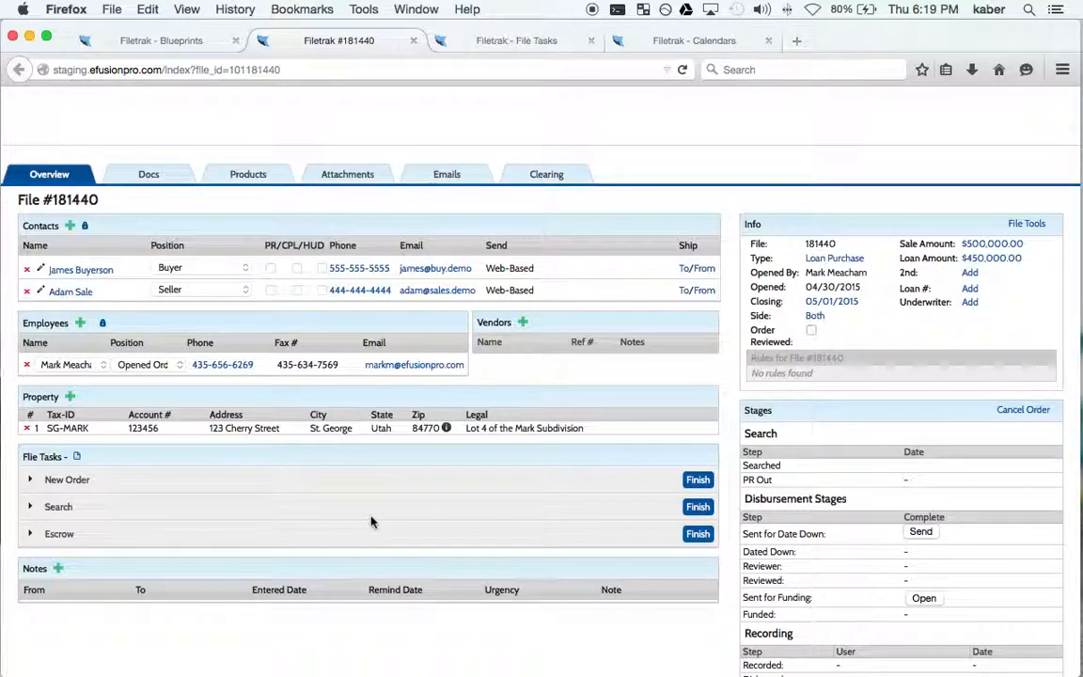
{"action": "scroll", "coordinate": [367, 474], "scroll_direction": "down", "scroll_amount": 1}
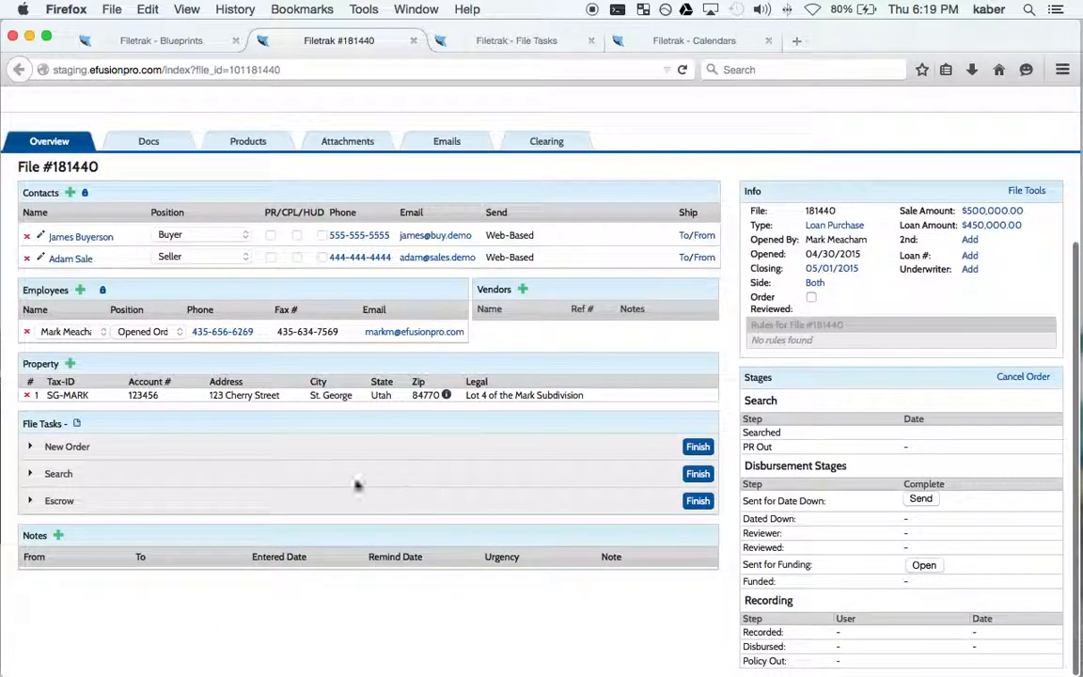
{"action": "left_click", "coordinate": [31, 447]}
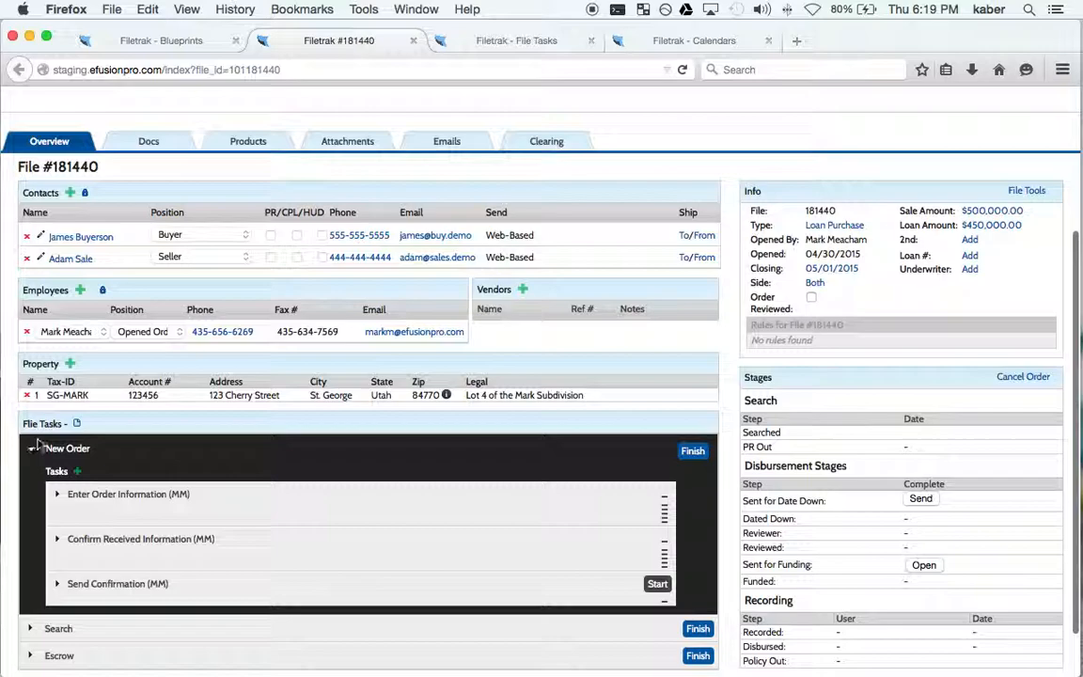
{"action": "scroll", "coordinate": [38, 446], "scroll_direction": "down", "scroll_amount": 2}
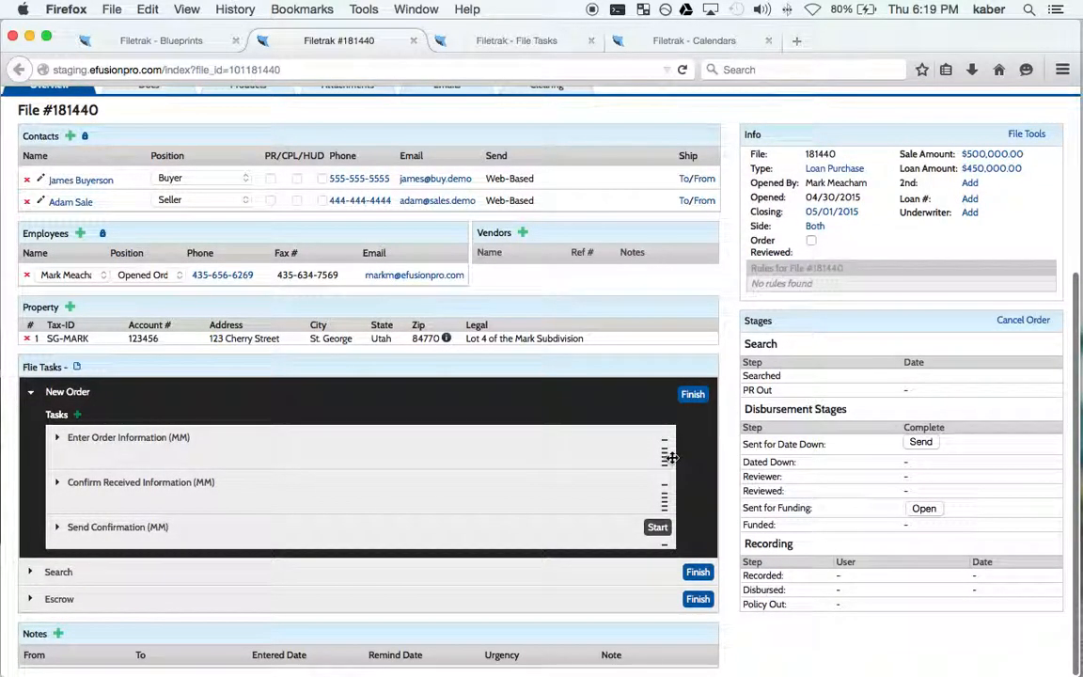
{"action": "left_click", "coordinate": [665, 461]}
{"action": "left_click", "coordinate": [664, 506]}
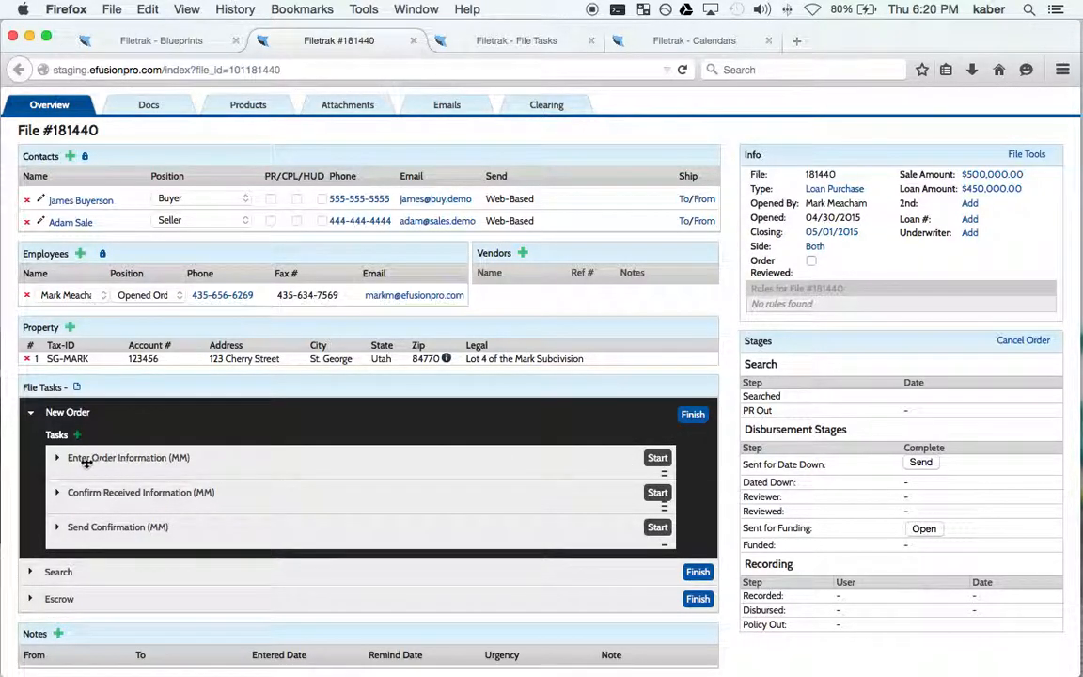
Start the file's Enter Order Information task and expand it to review its details.
{"action": "left_click", "coordinate": [658, 460]}
{"action": "left_click", "coordinate": [58, 463]}
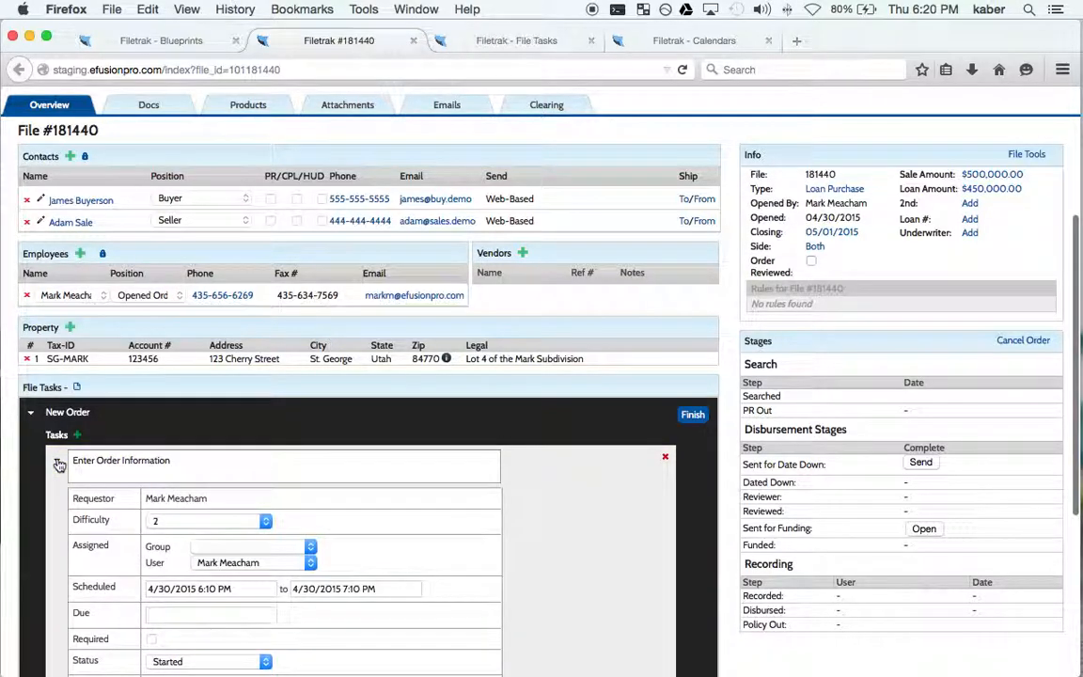
{"action": "left_click", "coordinate": [157, 460]}
{"action": "scroll", "coordinate": [171, 463], "scroll_direction": "down", "scroll_amount": 5}
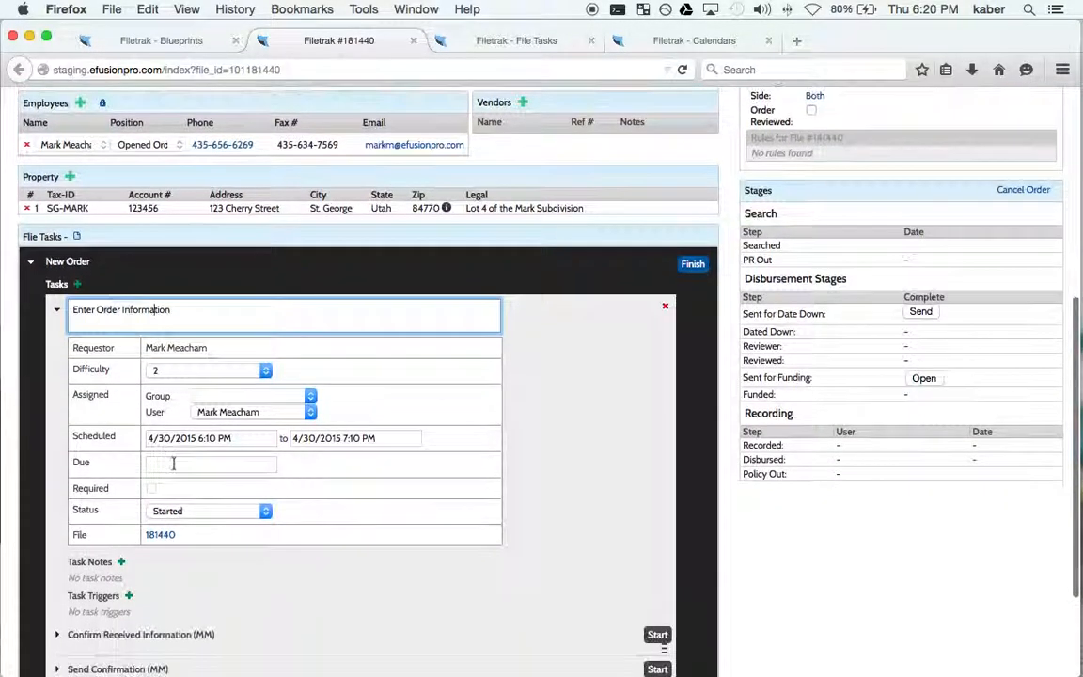
{"action": "scroll", "coordinate": [173, 463], "scroll_direction": "down", "scroll_amount": 1}
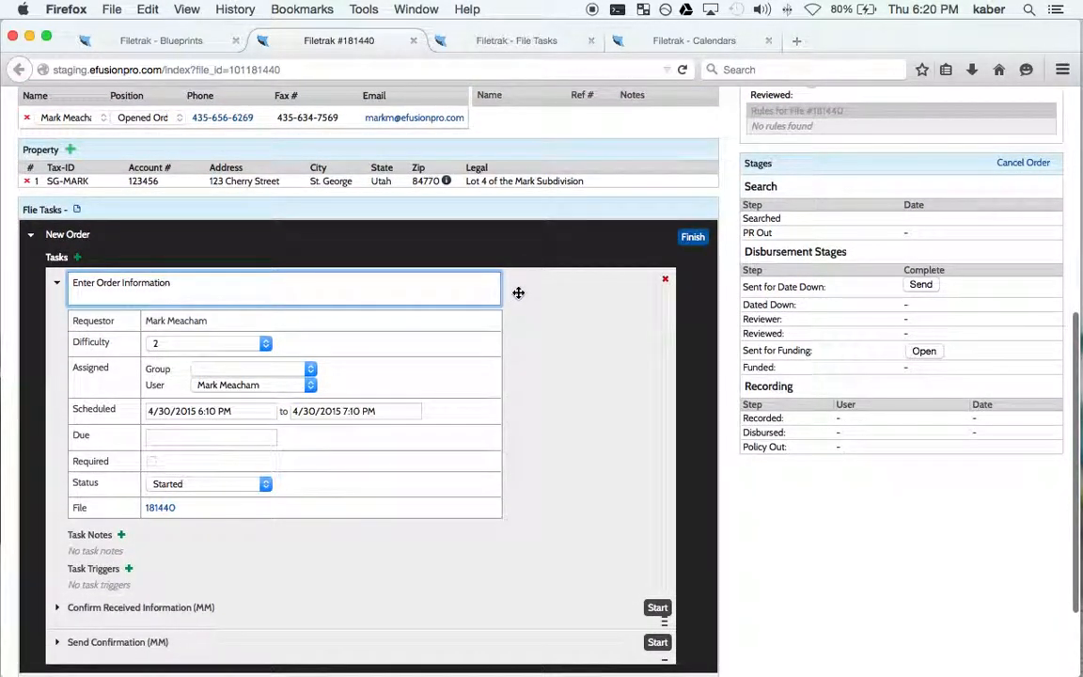
Move the Enter Order Information task below Send Confirmation, and mark the collapsed New Order stage as finished.
{"action": "left_click_drag", "start_coordinate": [517, 292], "coordinate": [513, 377]}
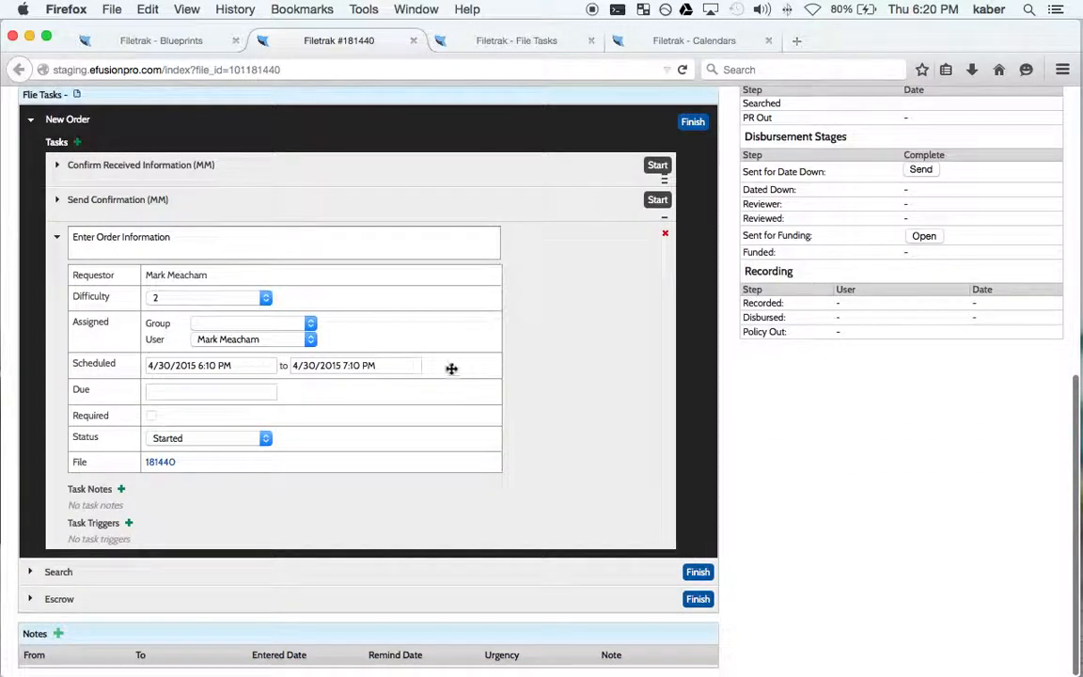
{"action": "left_click", "coordinate": [185, 237]}
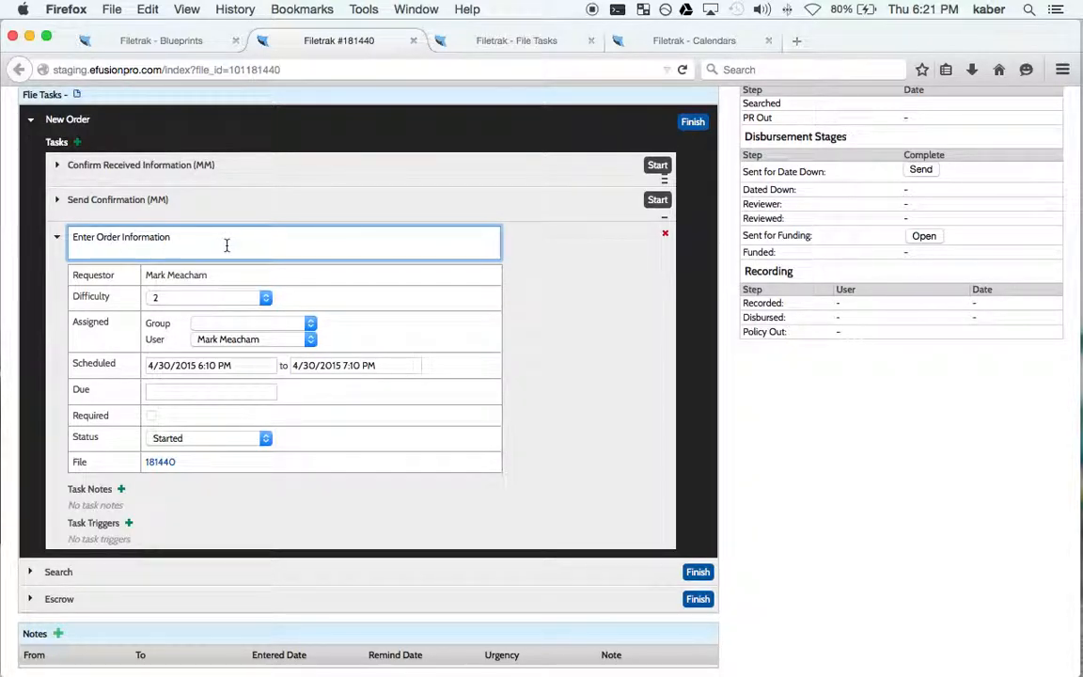
{"action": "left_click", "coordinate": [57, 238]}
{"action": "left_click", "coordinate": [32, 412]}
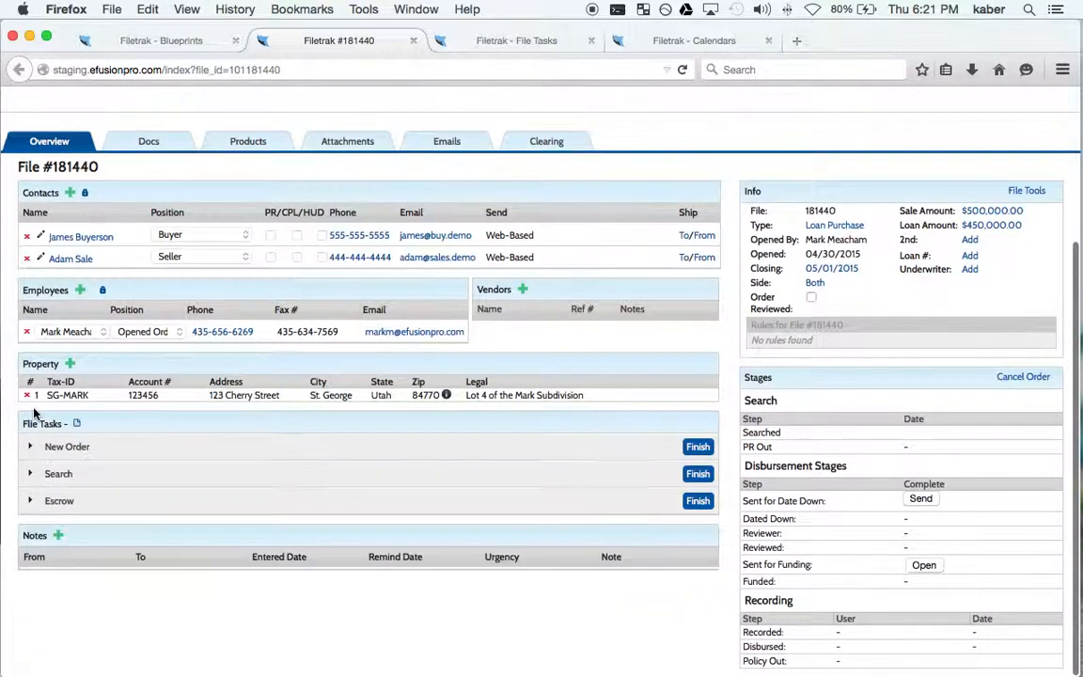
{"action": "left_click", "coordinate": [705, 448]}
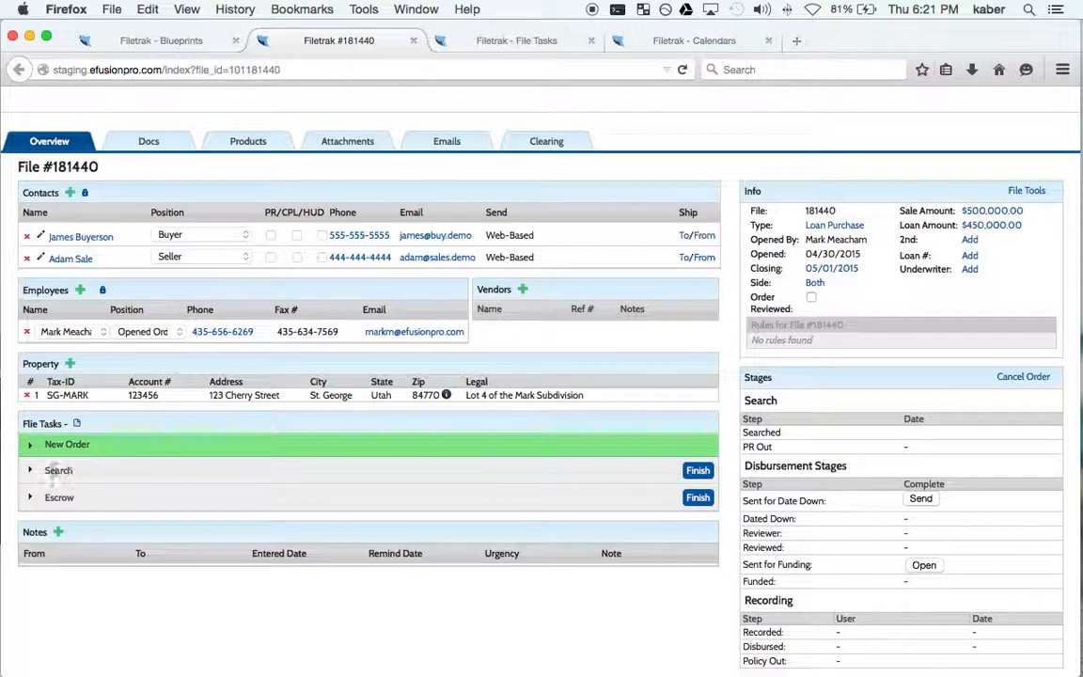
Set the Perform Search task's difficulty to 2, and complete that task and the Search stage.
{"action": "left_click", "coordinate": [30, 470]}
{"action": "scroll", "coordinate": [94, 464], "scroll_direction": "down", "scroll_amount": 3}
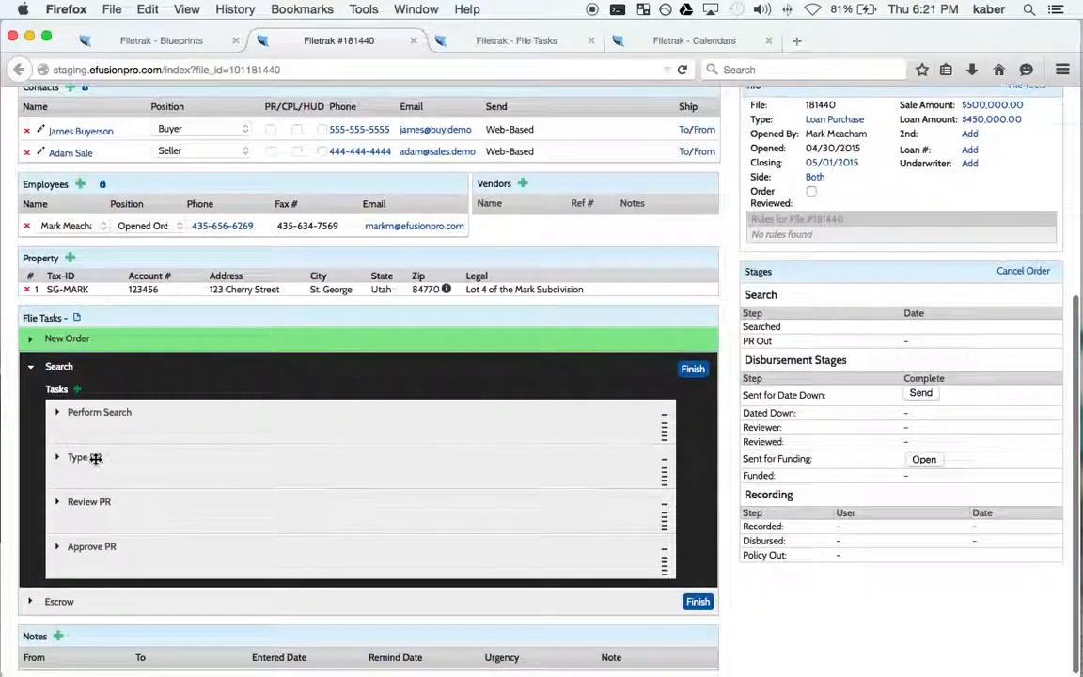
{"action": "mouse_move", "coordinate": [665, 431]}
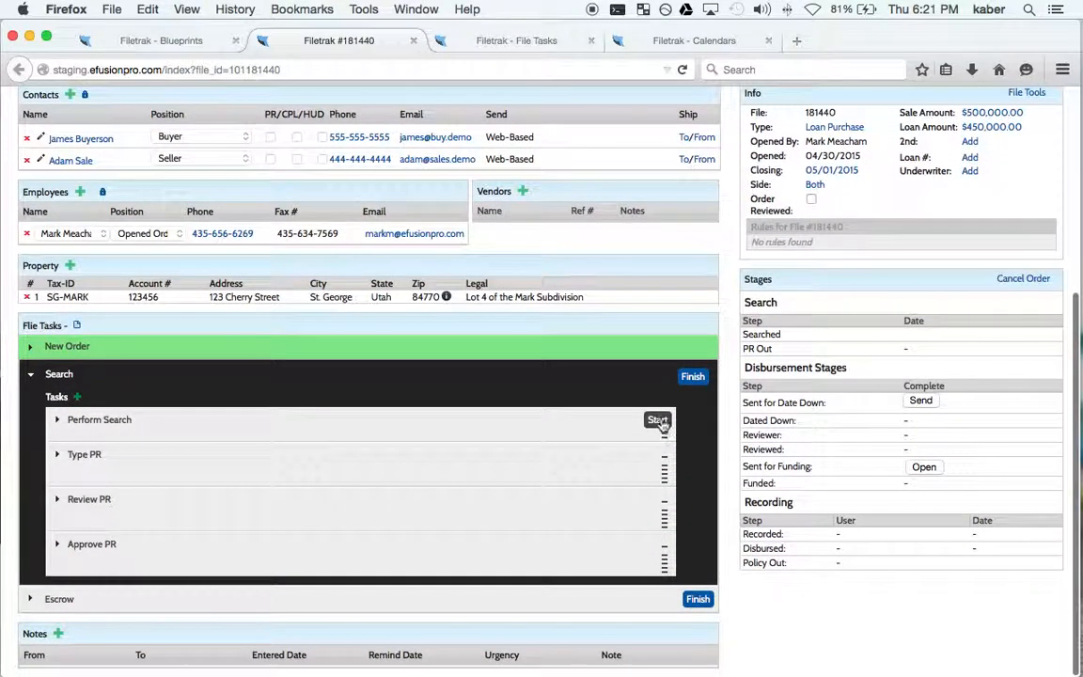
{"action": "left_click", "coordinate": [657, 420]}
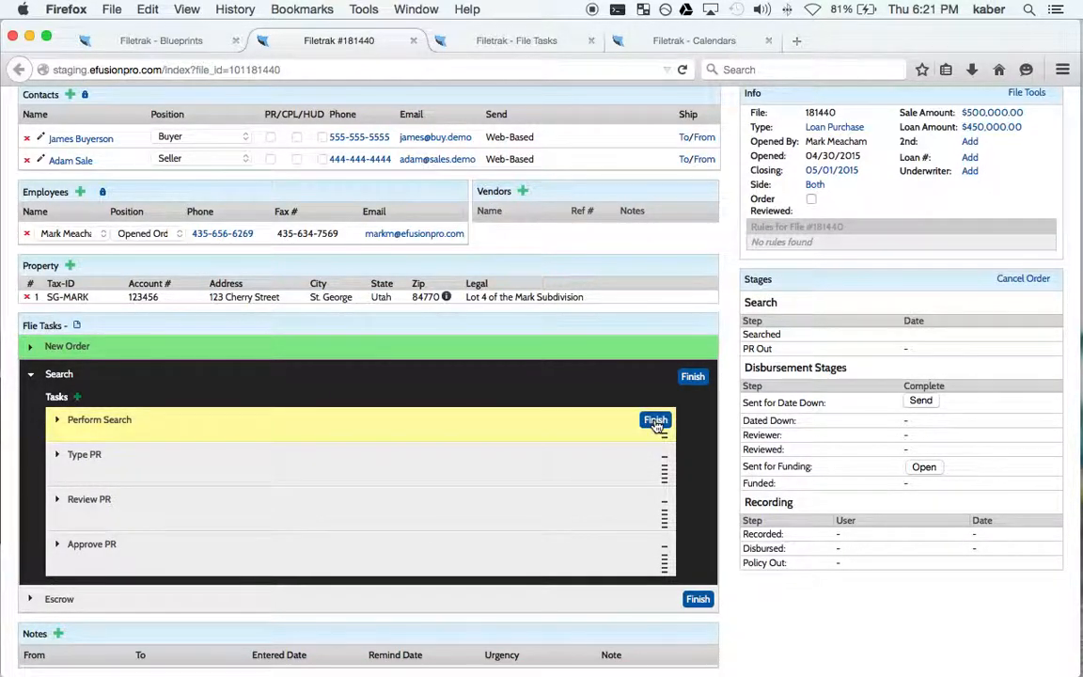
{"action": "left_click", "coordinate": [655, 421]}
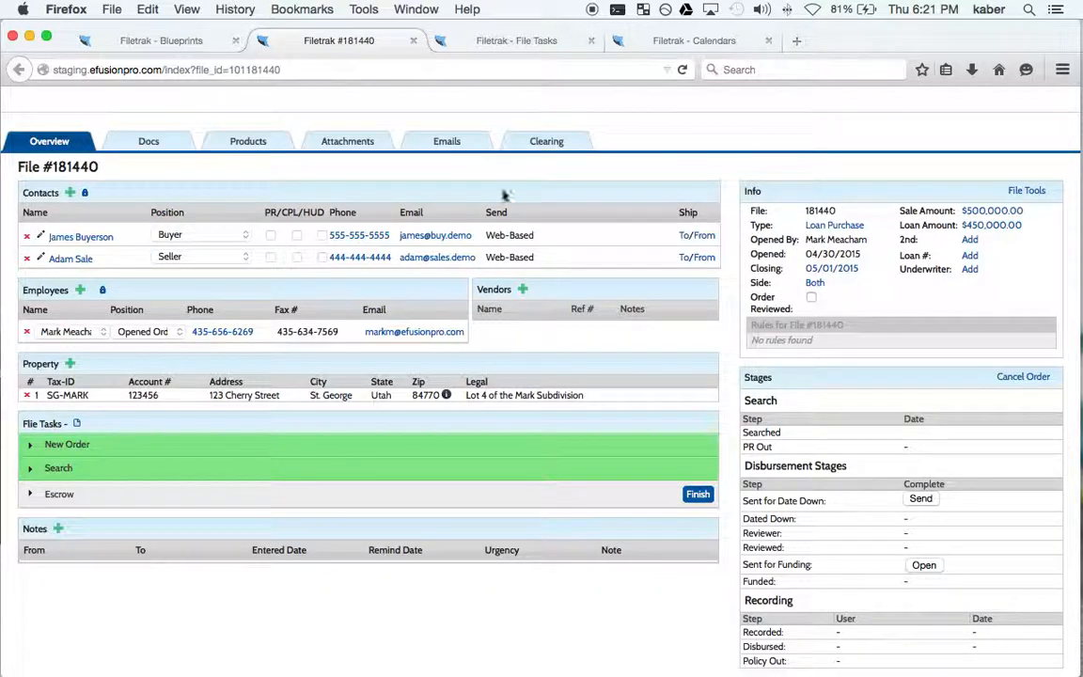
Switch to the File Tasks board and show the finished tasks in the logged-in employee's column.
{"action": "left_click", "coordinate": [527, 42]}
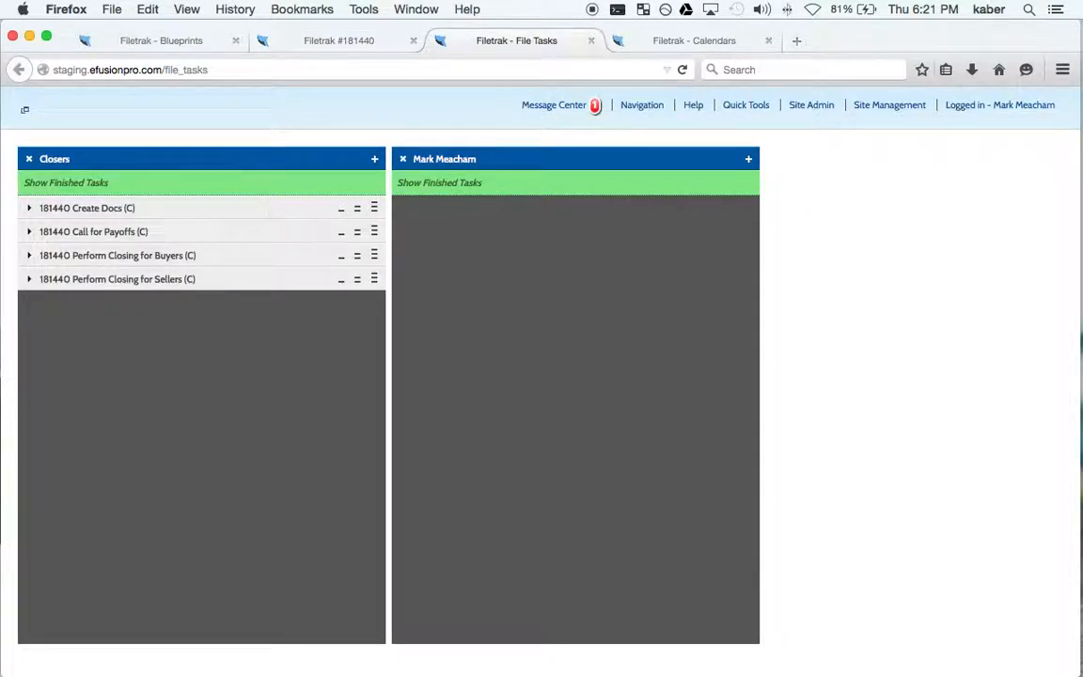
{"action": "left_click", "coordinate": [474, 185]}
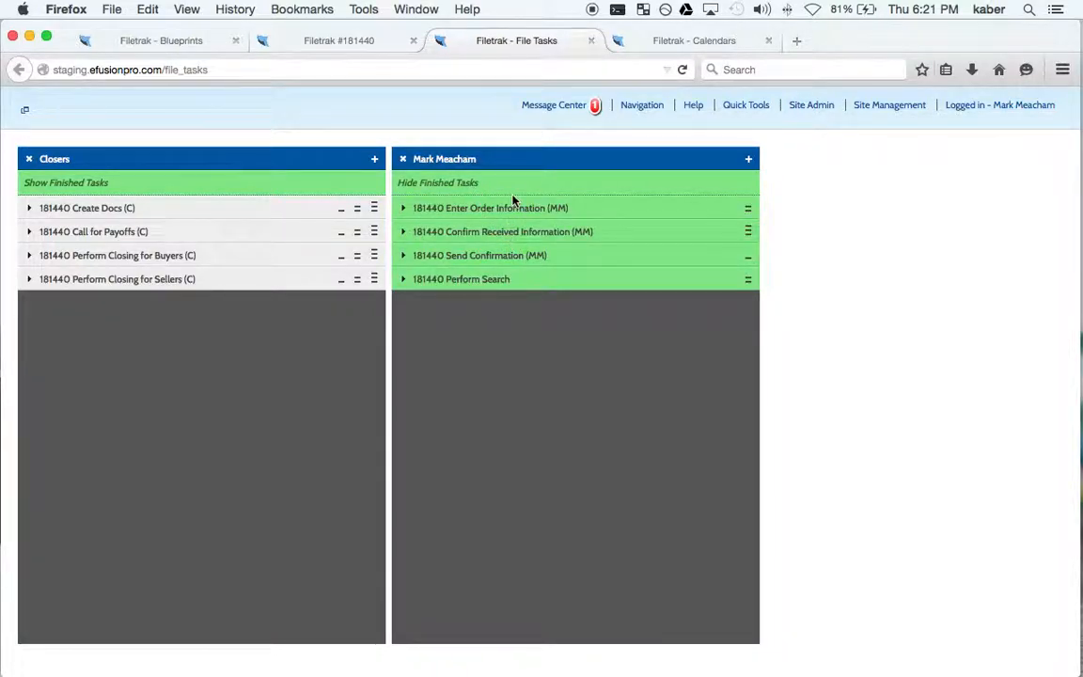
Show the Closers column's finished tasks, and hide them again.
{"action": "left_click", "coordinate": [203, 190]}
{"action": "left_click", "coordinate": [203, 188]}
In file 181440, expand the Search stage and assign the Type PR task to the logged-in employee as its user.
{"action": "left_click", "coordinate": [326, 45]}
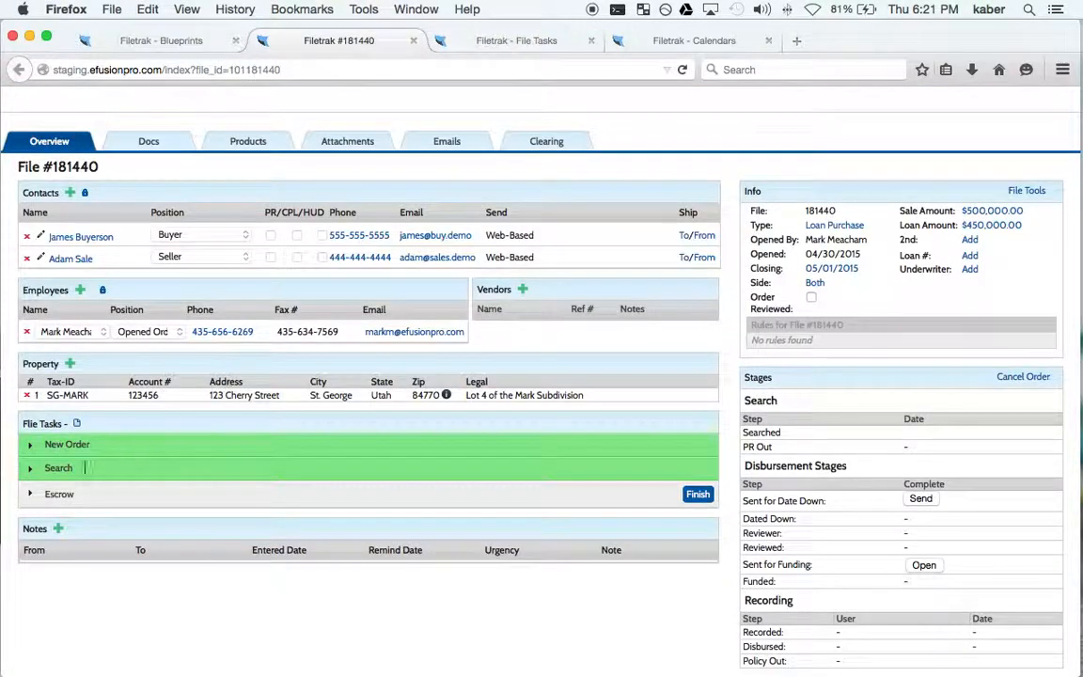
{"action": "left_click", "coordinate": [40, 473]}
{"action": "scroll", "coordinate": [128, 488], "scroll_direction": "down", "scroll_amount": 2}
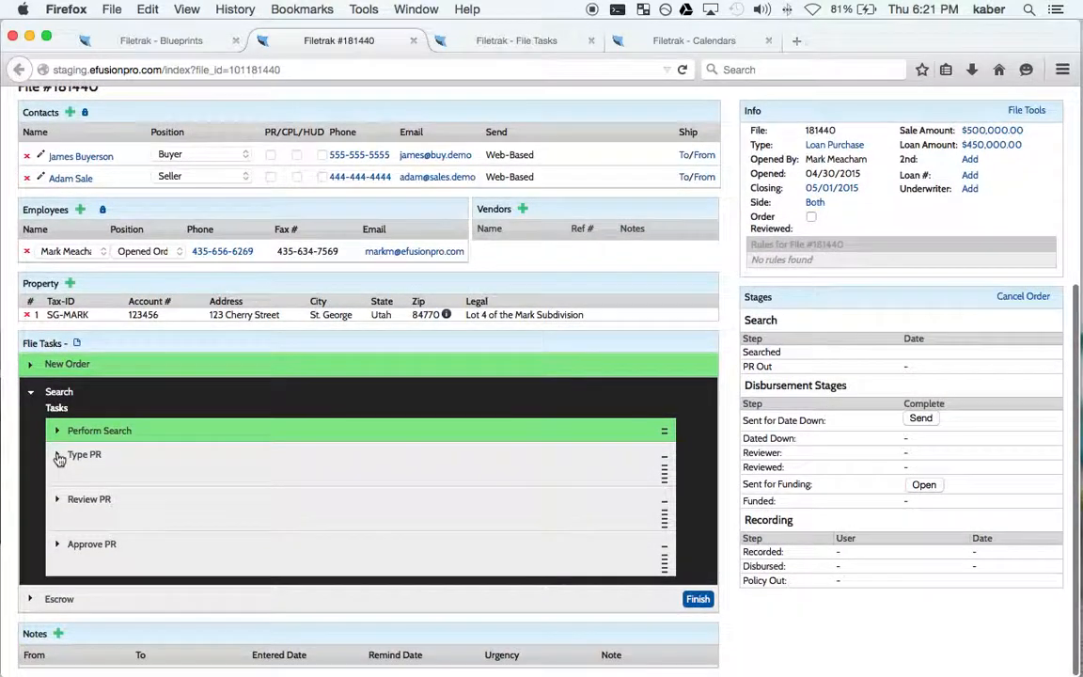
{"action": "left_click", "coordinate": [63, 457]}
{"action": "scroll", "coordinate": [96, 467], "scroll_direction": "down", "scroll_amount": 3}
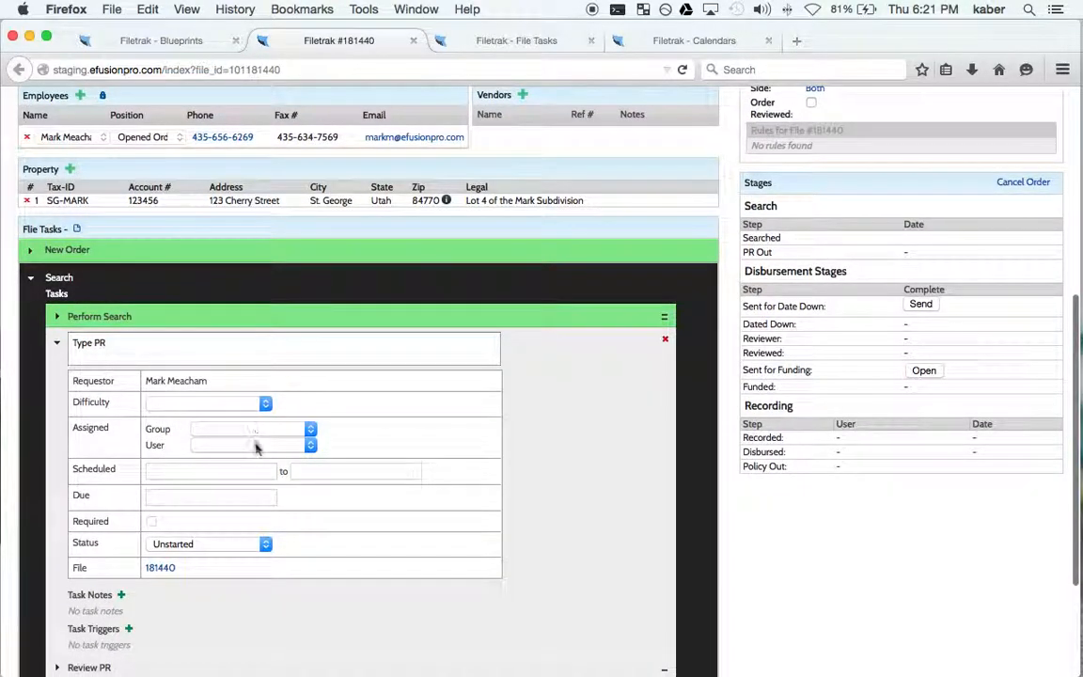
{"action": "left_click", "coordinate": [252, 446]}
{"action": "scroll", "coordinate": [301, 302], "scroll_direction": "down", "scroll_amount": 15}
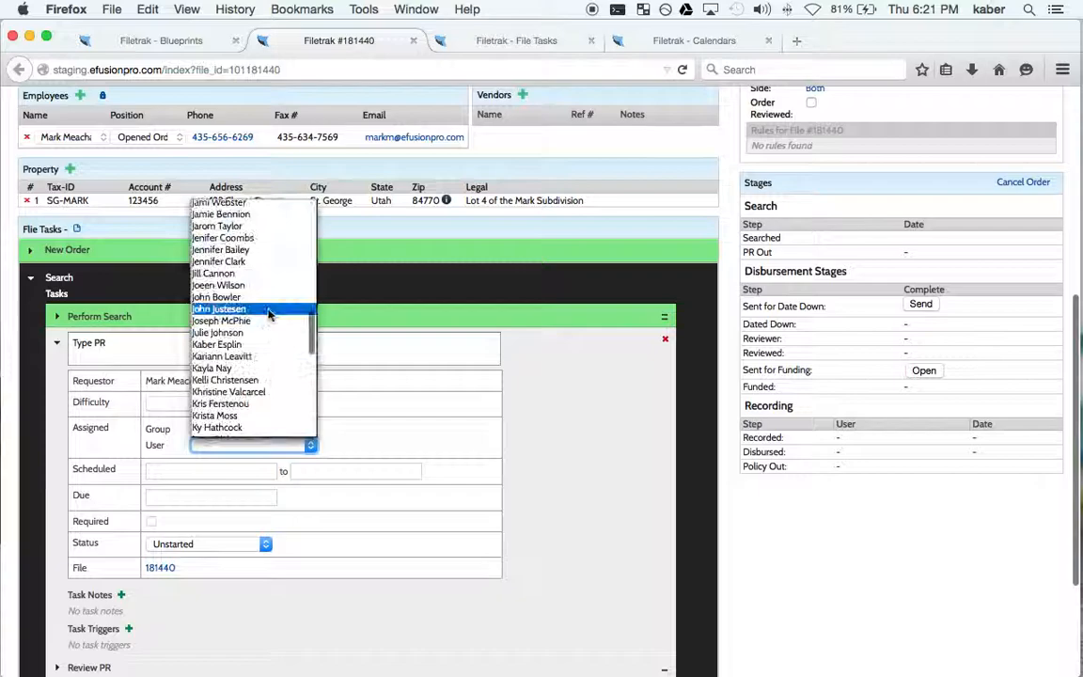
{"action": "scroll", "coordinate": [268, 315], "scroll_direction": "down", "scroll_amount": 3}
{"action": "left_click", "coordinate": [273, 326]}
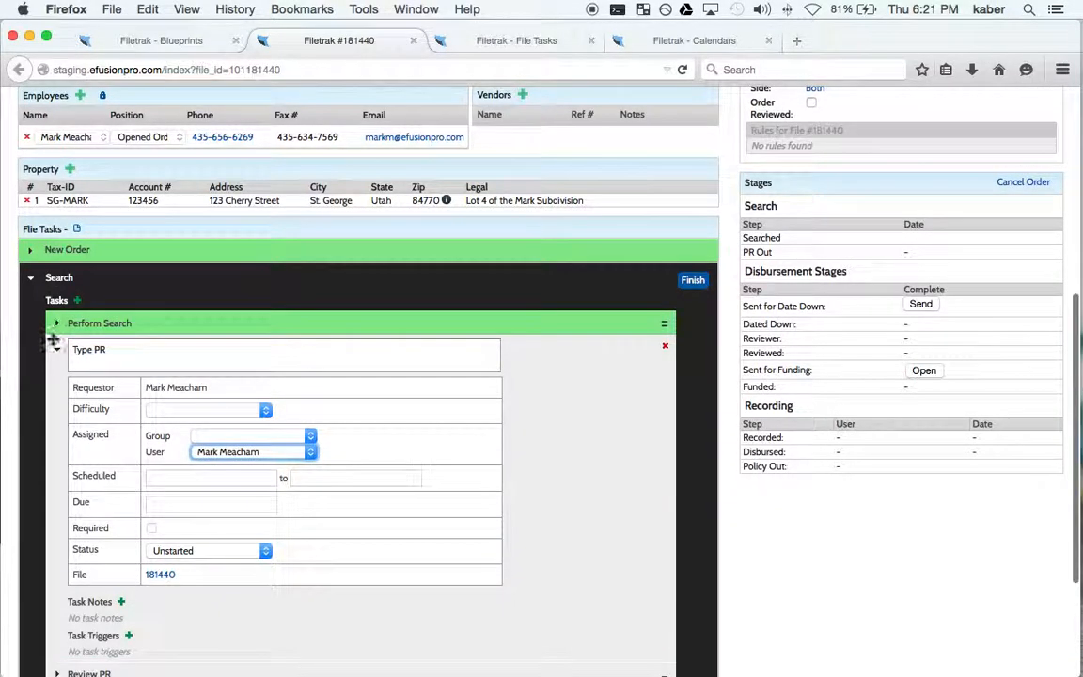
{"action": "left_click", "coordinate": [58, 354]}
Return to the File Tasks board and review the details of the newly assigned Type PR task.
{"action": "left_click", "coordinate": [514, 42]}
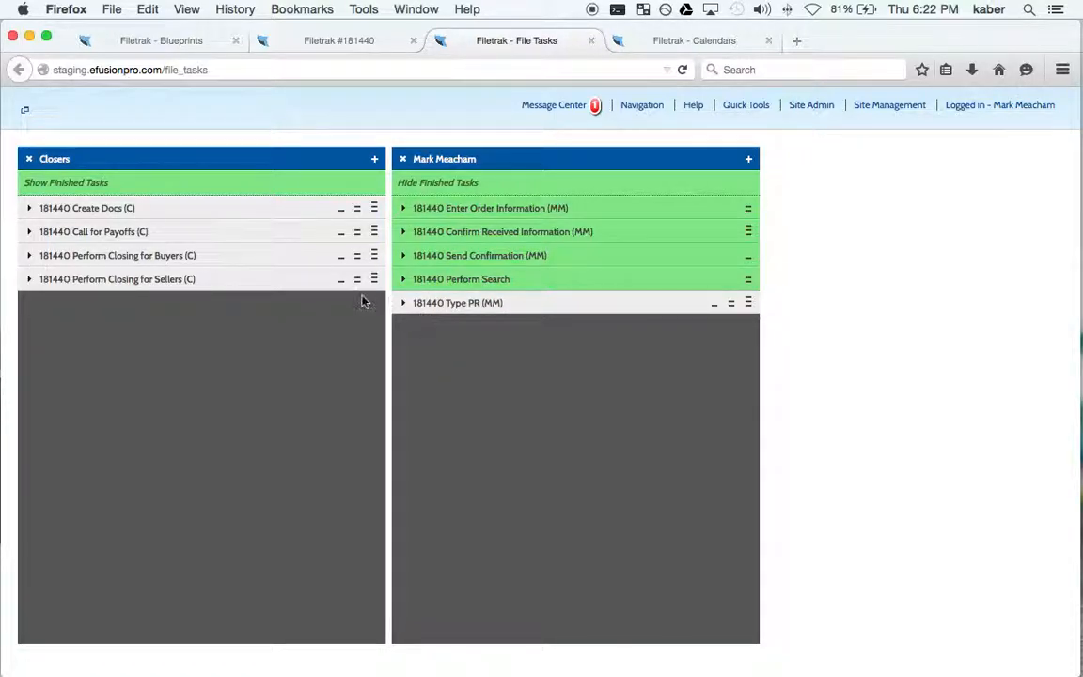
{"action": "left_click", "coordinate": [404, 303]}
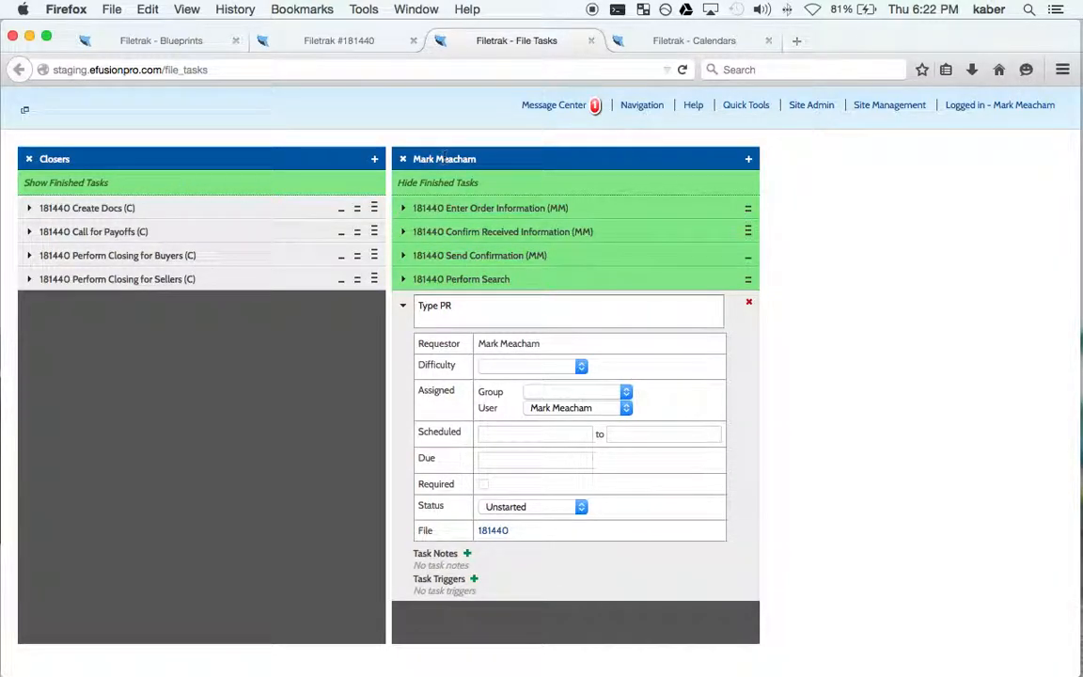
{"action": "left_click", "coordinate": [403, 306]}
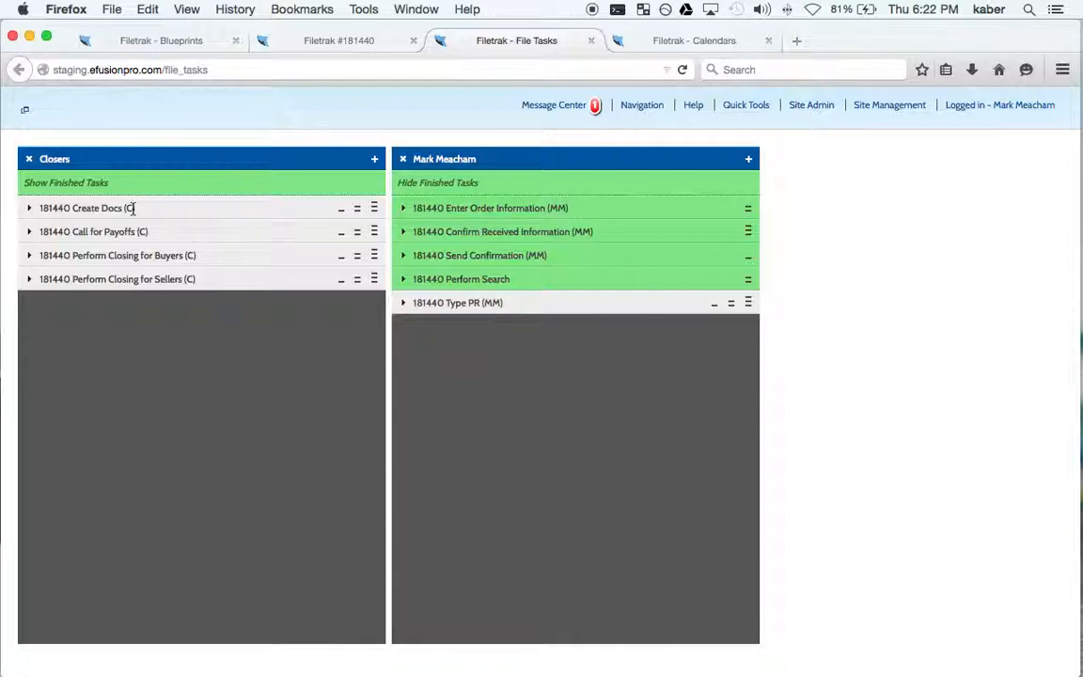
Start the Closers group's Perform Closing for Buyers task at difficulty 2.
{"action": "mouse_move", "coordinate": [129, 207]}
{"action": "mouse_move", "coordinate": [555, 206]}
{"action": "mouse_move", "coordinate": [537, 255]}
{"action": "left_click", "coordinate": [353, 254]}
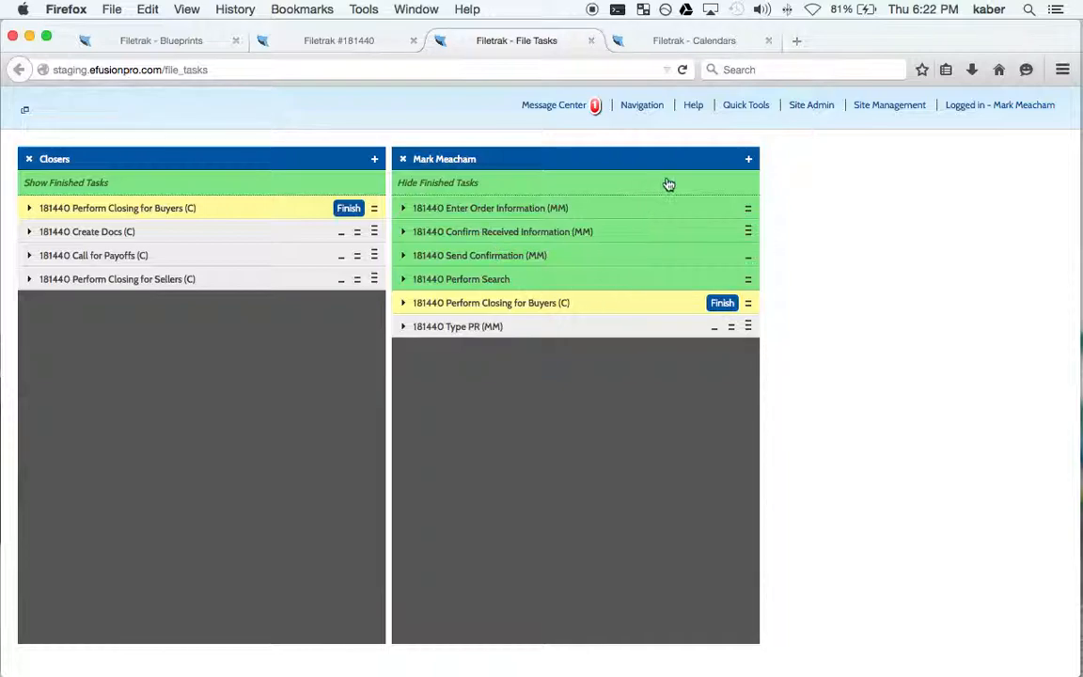
Switch to the Calendars page and look over the April 2015 month view and the available calendar views.
{"action": "left_click", "coordinate": [686, 43]}
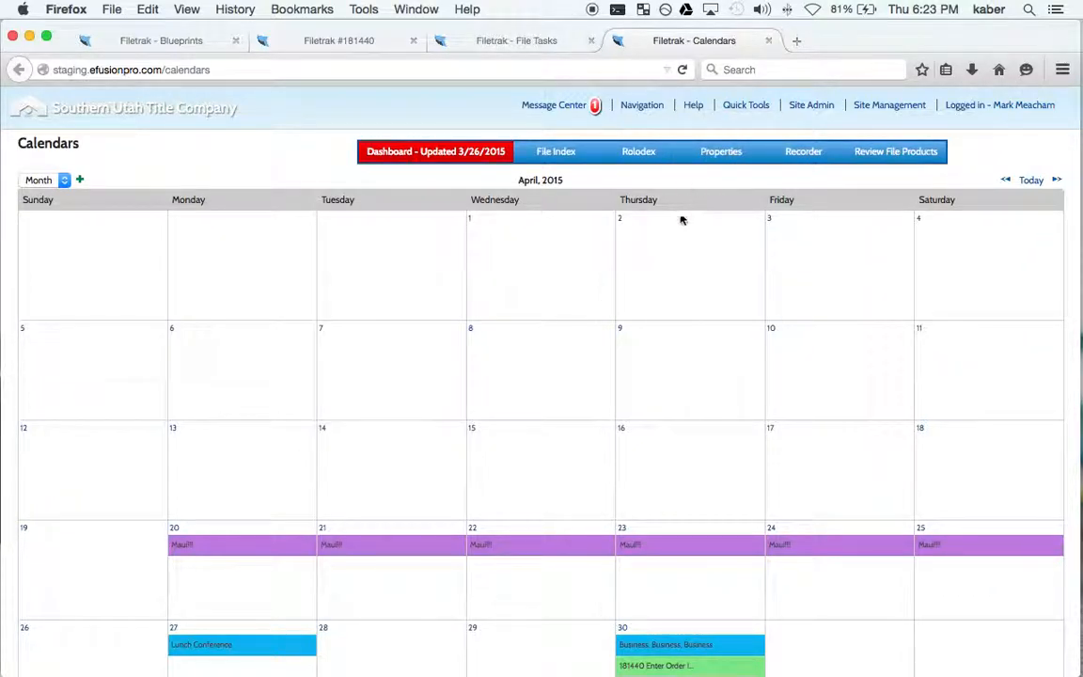
{"action": "scroll", "coordinate": [554, 262], "scroll_direction": "down", "scroll_amount": 3}
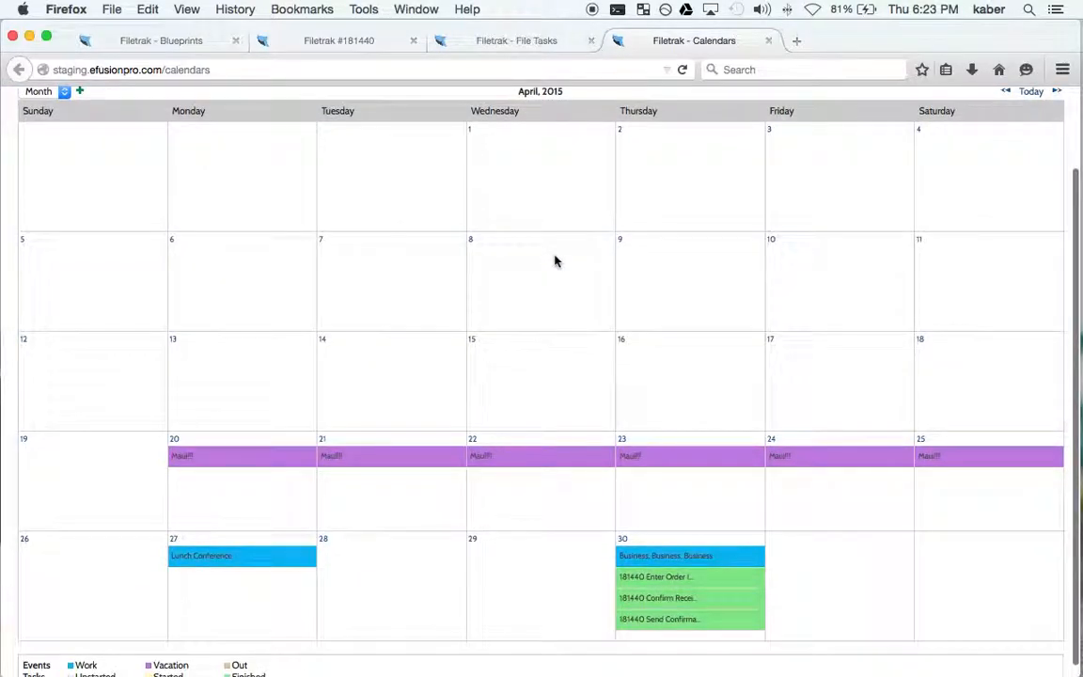
{"action": "scroll", "coordinate": [554, 262], "scroll_direction": "up", "scroll_amount": 1}
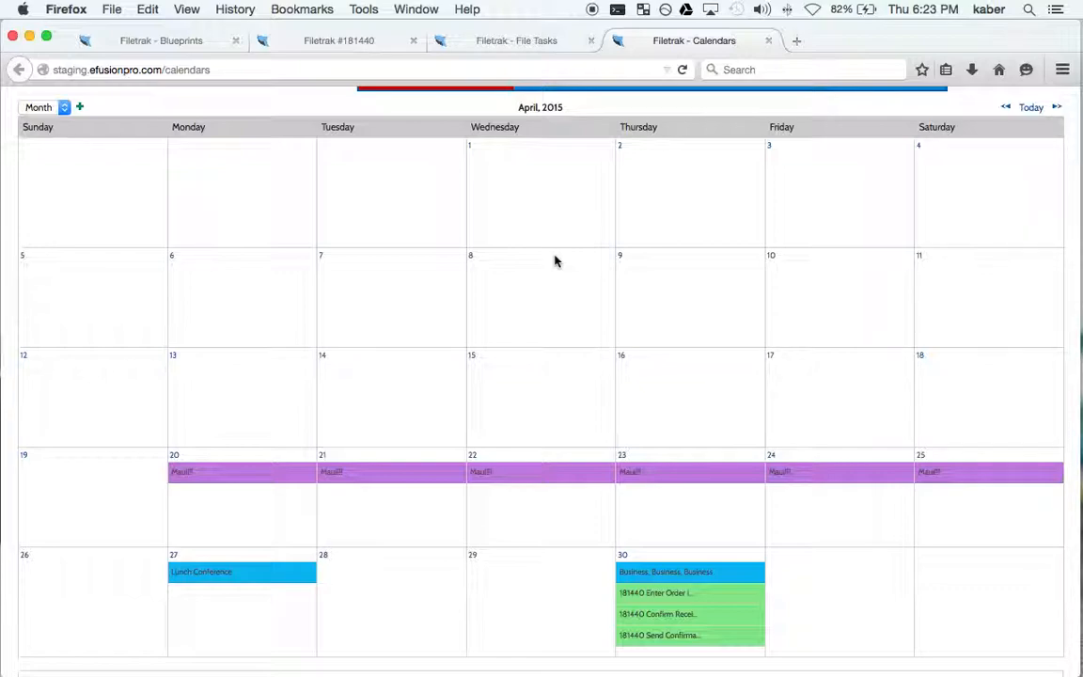
{"action": "scroll", "coordinate": [555, 261], "scroll_direction": "up", "scroll_amount": 2}
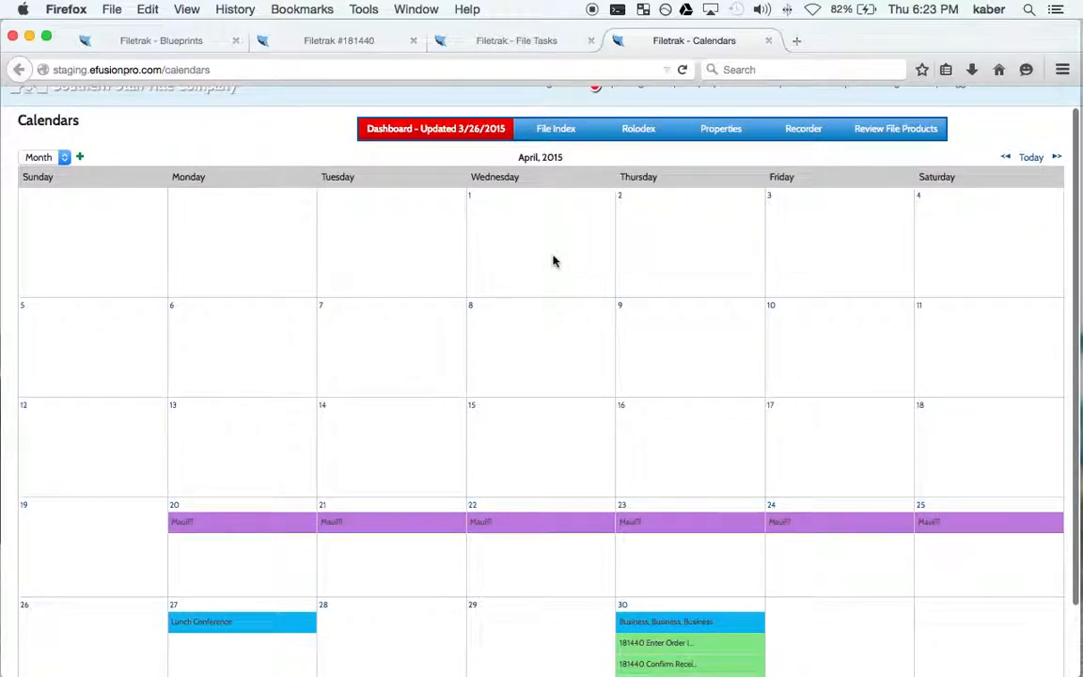
{"action": "left_click", "coordinate": [38, 157]}
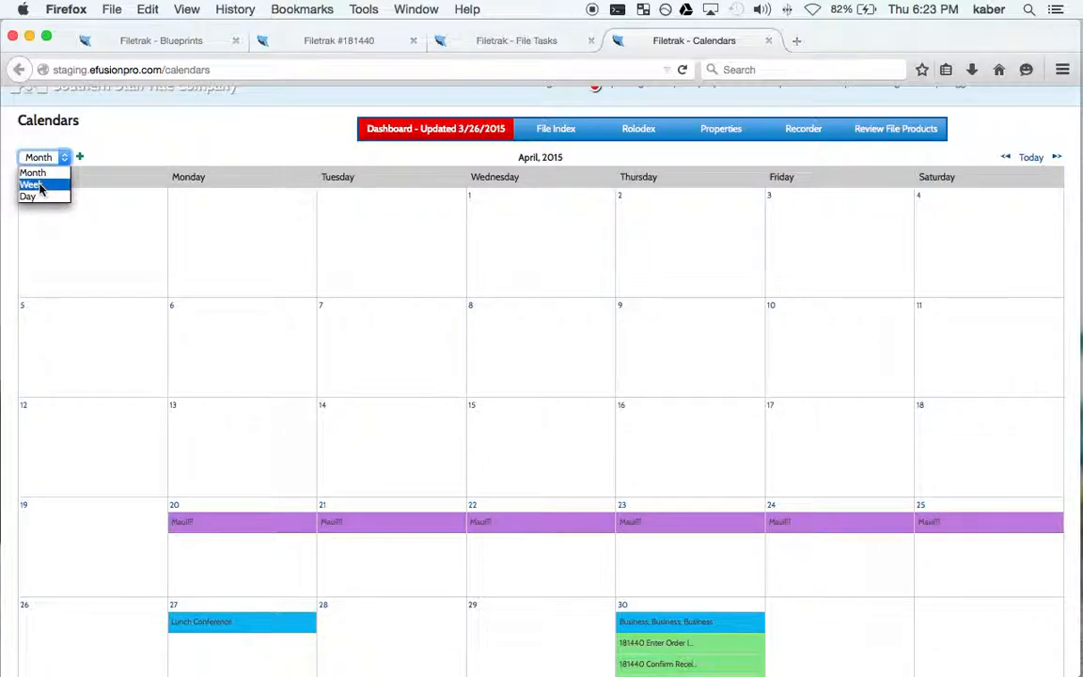
{"action": "left_click", "coordinate": [230, 161]}
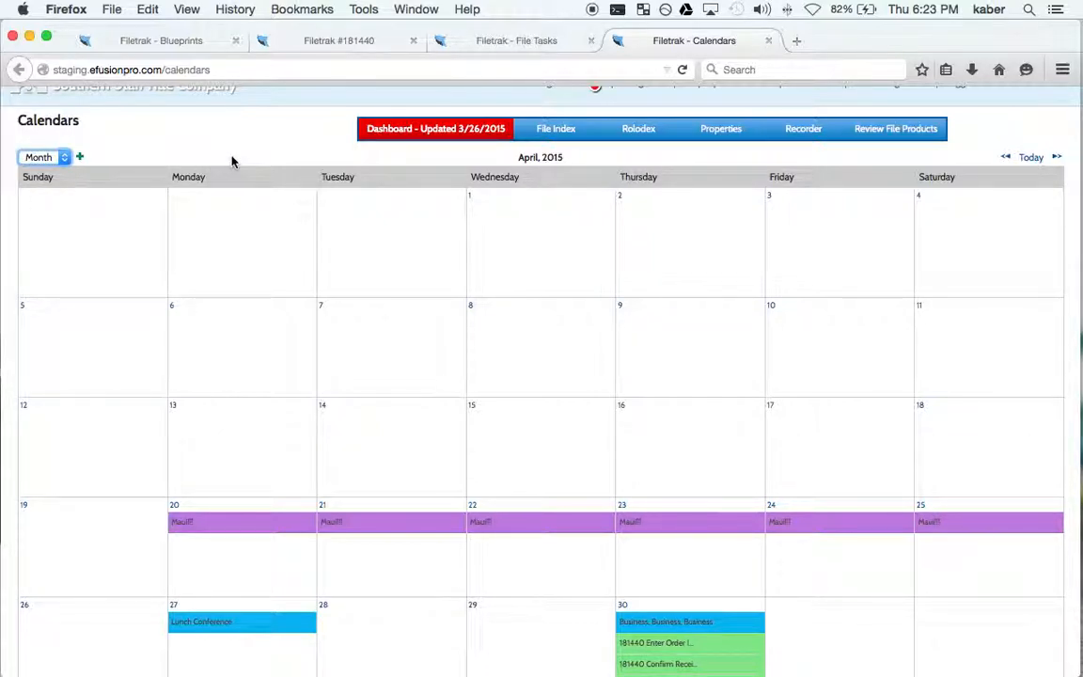
Examine the Lunch Conference event's details on April 27 and the color legend for events and tasks.
{"action": "scroll", "coordinate": [689, 406], "scroll_direction": "down", "scroll_amount": 2}
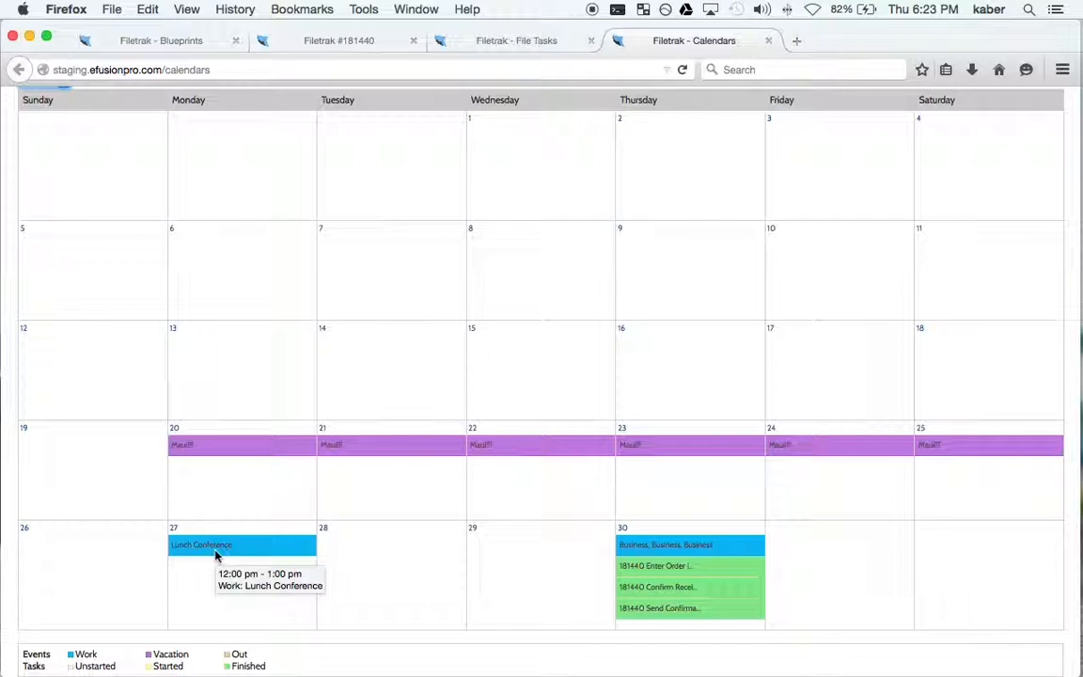
{"action": "mouse_move", "coordinate": [243, 551]}
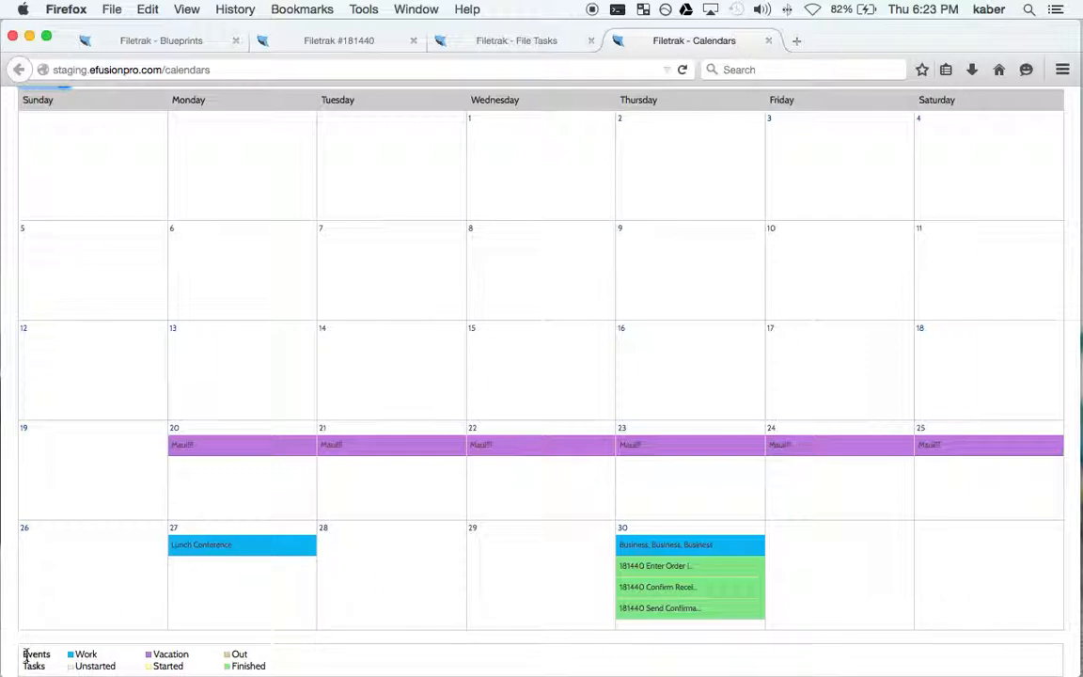
{"action": "left_click_drag", "start_coordinate": [24, 656], "coordinate": [249, 658]}
{"action": "left_click", "coordinate": [249, 658]}
{"action": "mouse_move", "coordinate": [249, 452]}
Open the day view for April 30 and look over its events and tasks.
{"action": "left_click", "coordinate": [621, 530]}
{"action": "scroll", "coordinate": [539, 476], "scroll_direction": "down", "scroll_amount": 2}
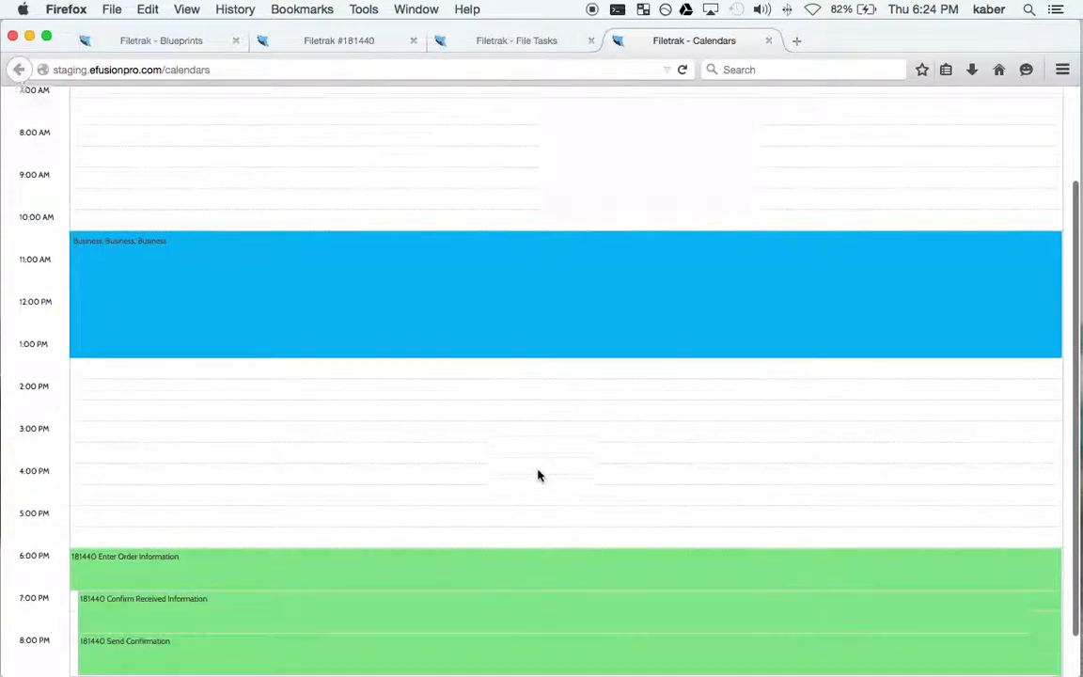
{"action": "scroll", "coordinate": [538, 476], "scroll_direction": "up", "scroll_amount": 5}
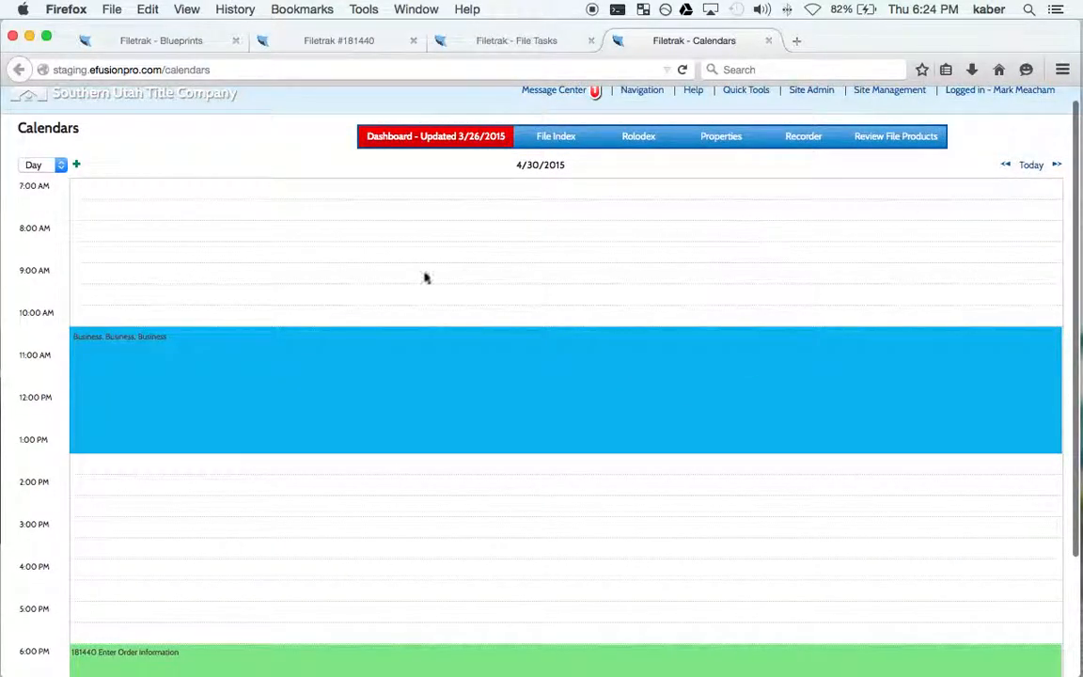
Step the day view back to 4/27/2015, and return it to today.
{"action": "left_click", "coordinate": [1007, 166]}
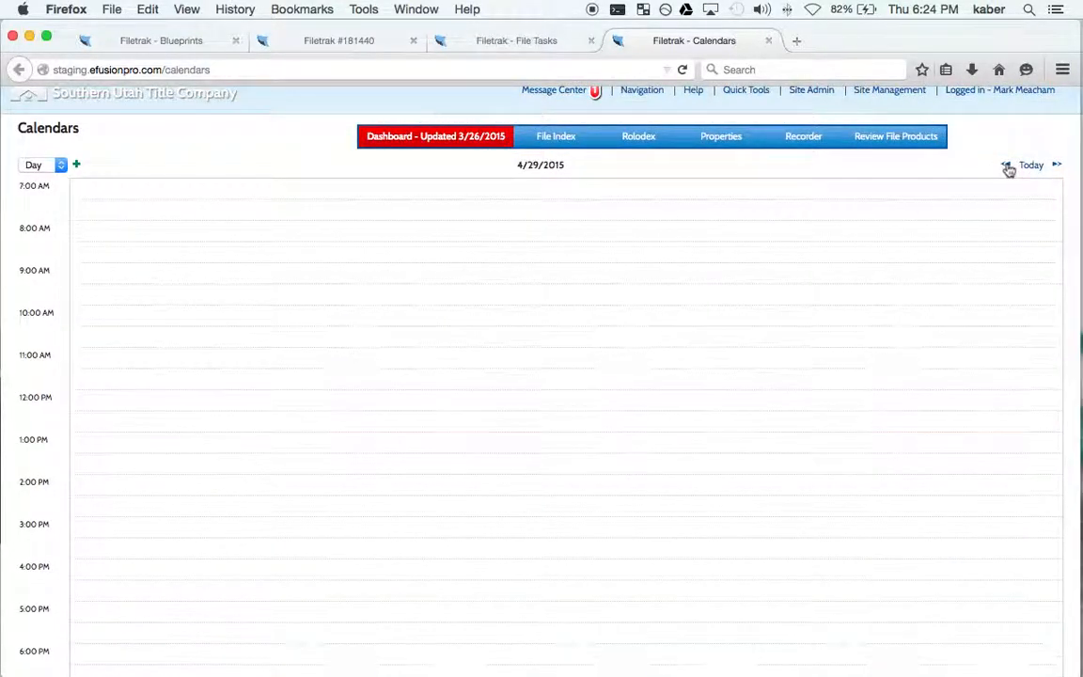
{"action": "scroll", "coordinate": [797, 297], "scroll_direction": "down", "scroll_amount": 5}
{"action": "scroll", "coordinate": [799, 299], "scroll_direction": "up", "scroll_amount": 4}
{"action": "scroll", "coordinate": [799, 299], "scroll_direction": "up", "scroll_amount": 1}
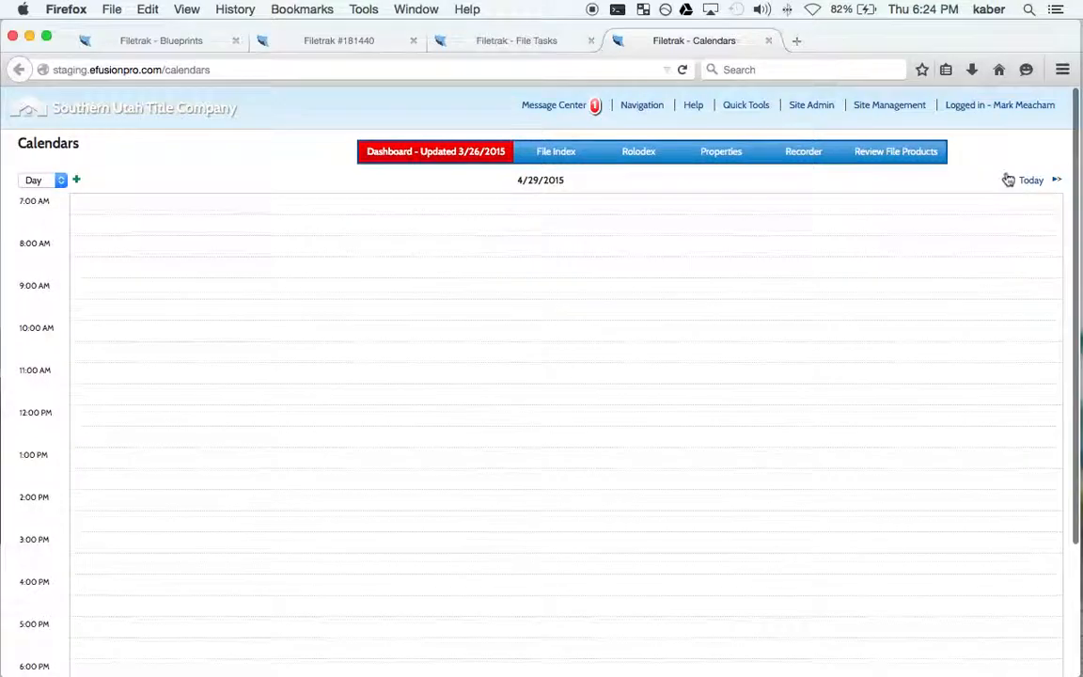
{"action": "left_click", "coordinate": [1006, 179]}
{"action": "left_click", "coordinate": [1005, 178]}
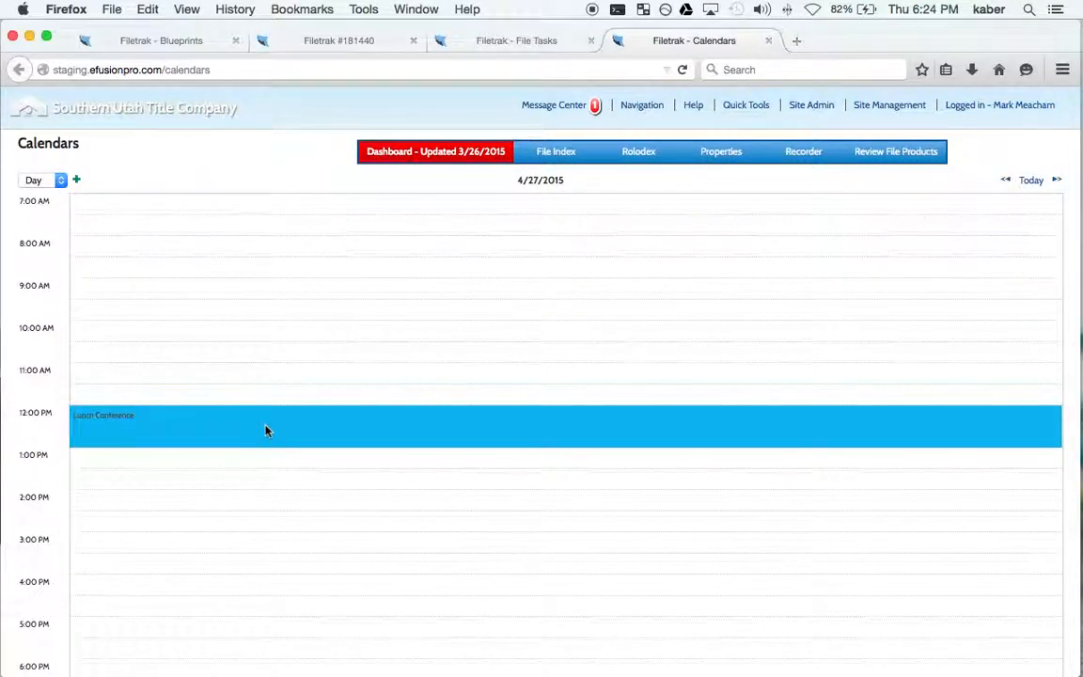
{"action": "left_click", "coordinate": [1030, 179]}
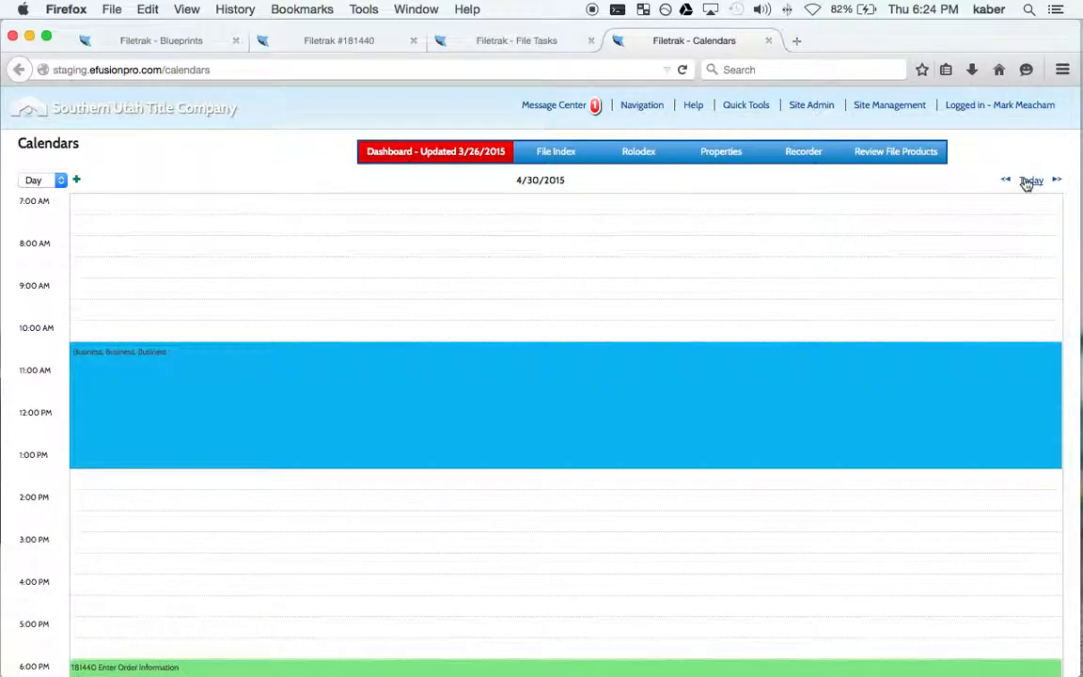
Switch the calendar to the week view and look over the current week.
{"action": "left_click", "coordinate": [38, 180]}
{"action": "left_click", "coordinate": [40, 207]}
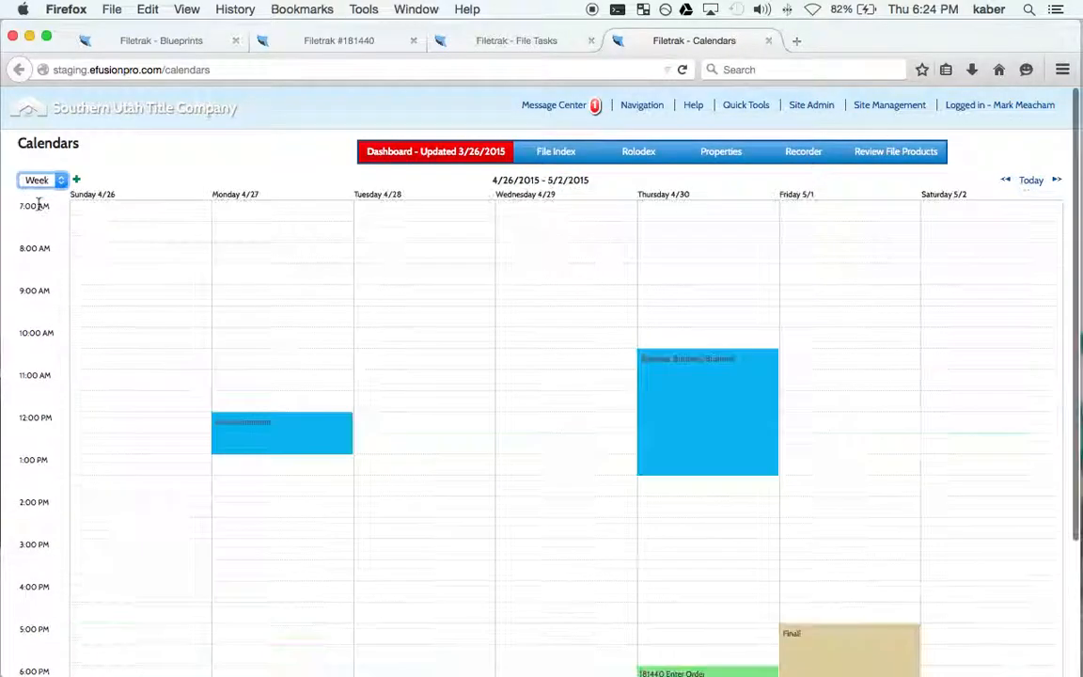
{"action": "scroll", "coordinate": [515, 329], "scroll_direction": "down", "scroll_amount": 2}
{"action": "scroll", "coordinate": [515, 329], "scroll_direction": "up", "scroll_amount": 2}
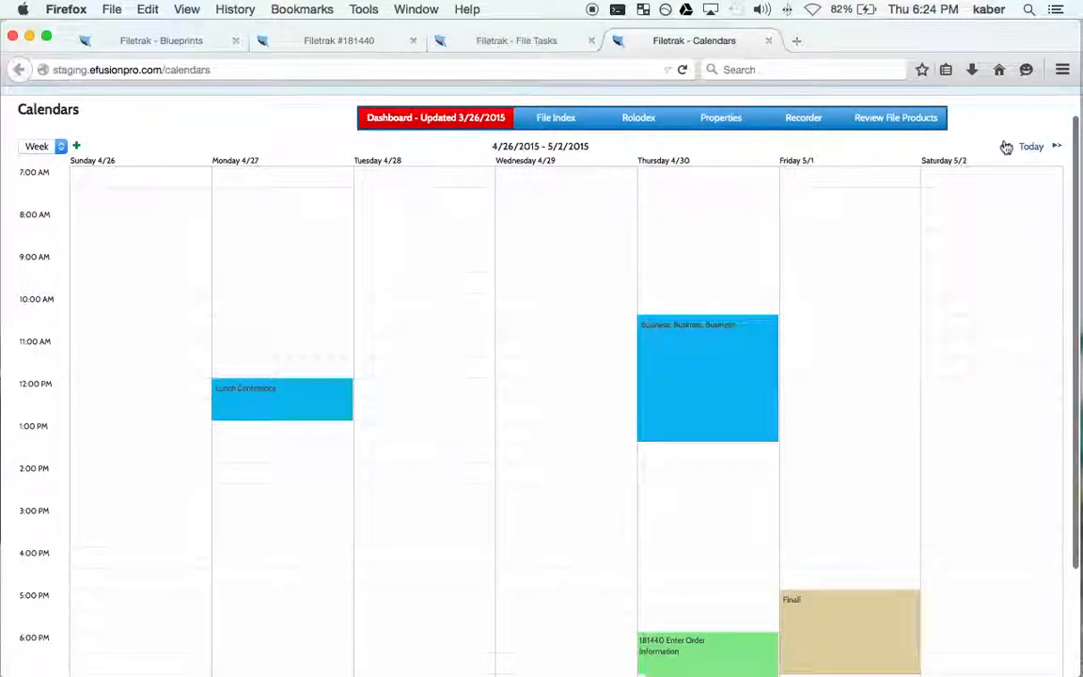
View the previous week's calendar, and return to the current week.
{"action": "left_click", "coordinate": [1005, 147]}
{"action": "scroll", "coordinate": [638, 309], "scroll_direction": "down", "scroll_amount": 2}
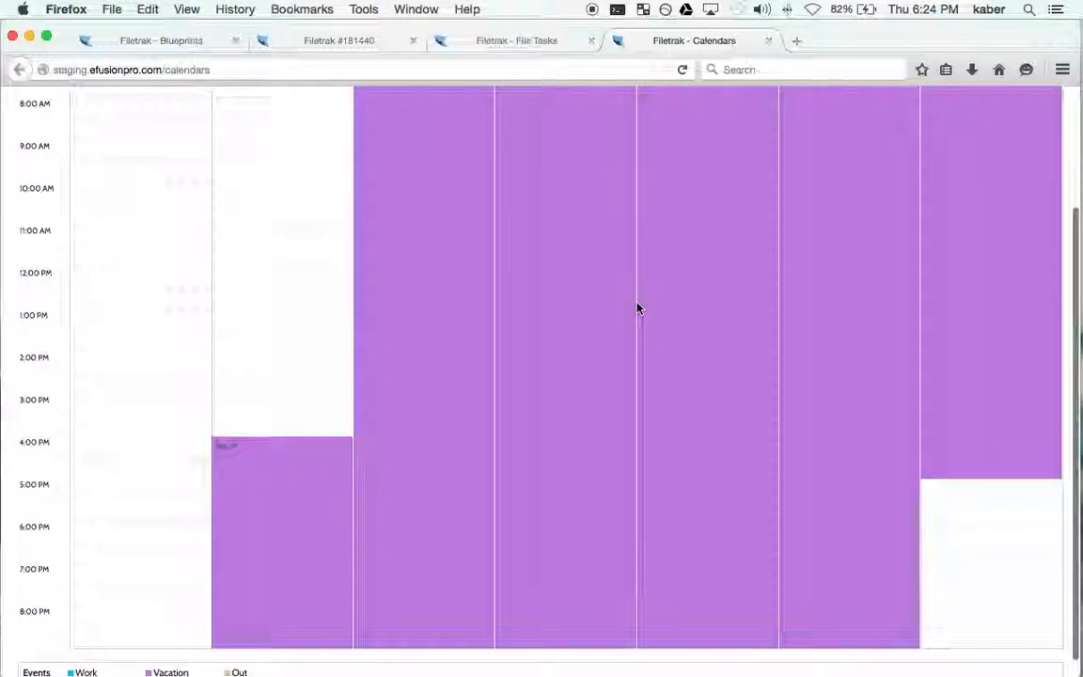
{"action": "scroll", "coordinate": [637, 308], "scroll_direction": "up", "scroll_amount": 3}
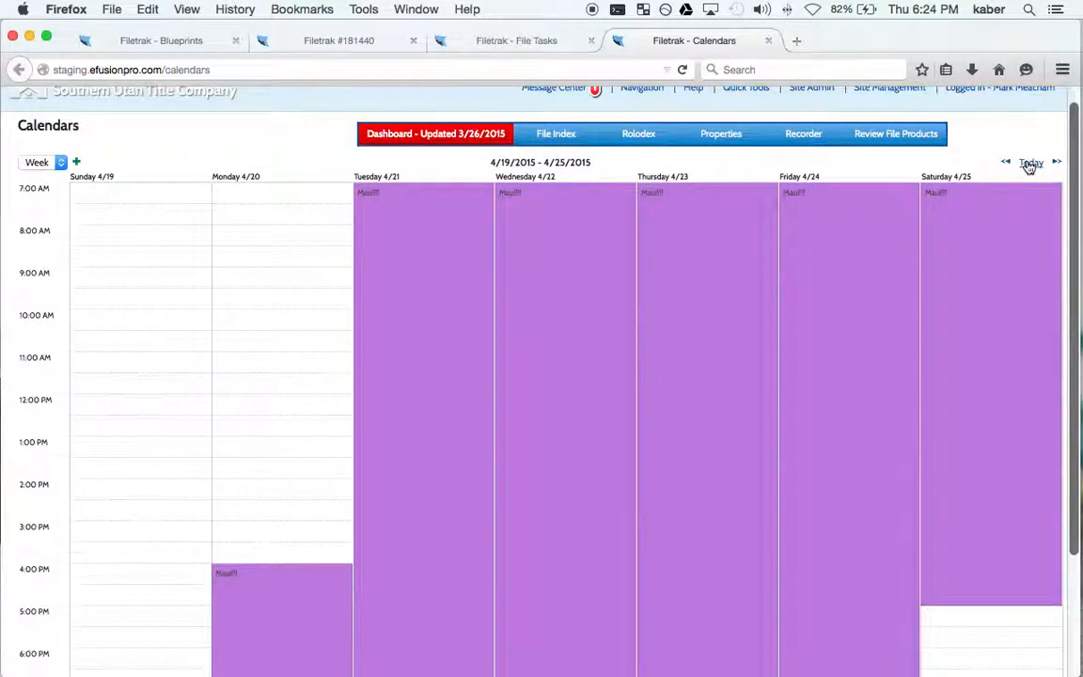
{"action": "left_click", "coordinate": [1030, 164]}
{"action": "scroll", "coordinate": [483, 346], "scroll_direction": "down", "scroll_amount": 3}
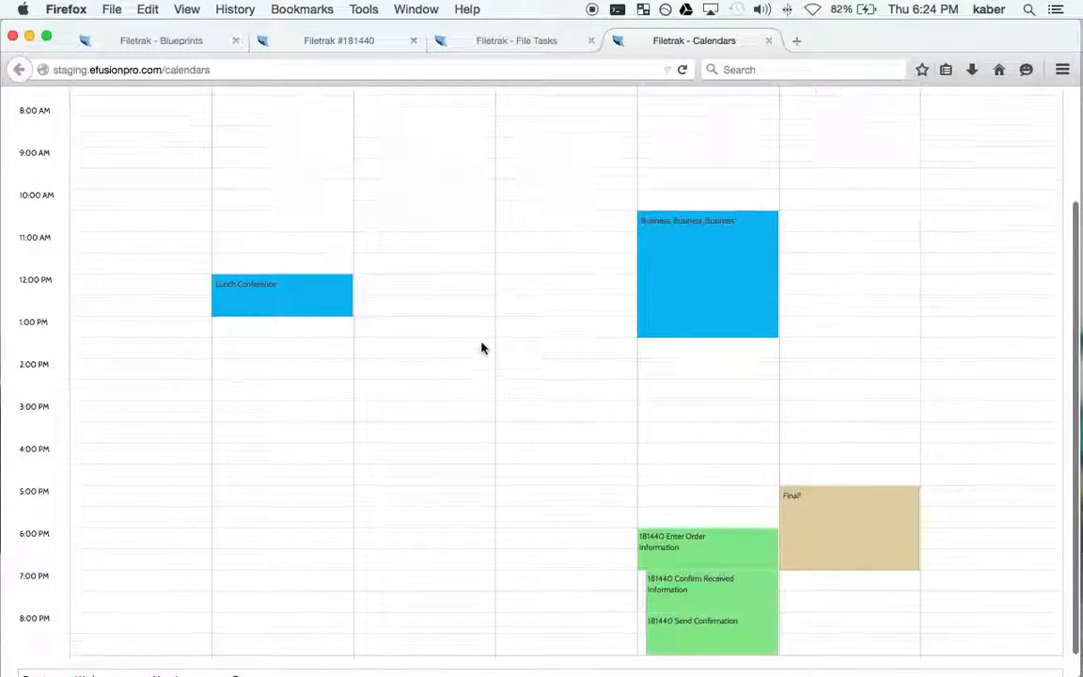
{"action": "scroll", "coordinate": [482, 348], "scroll_direction": "up", "scroll_amount": 3}
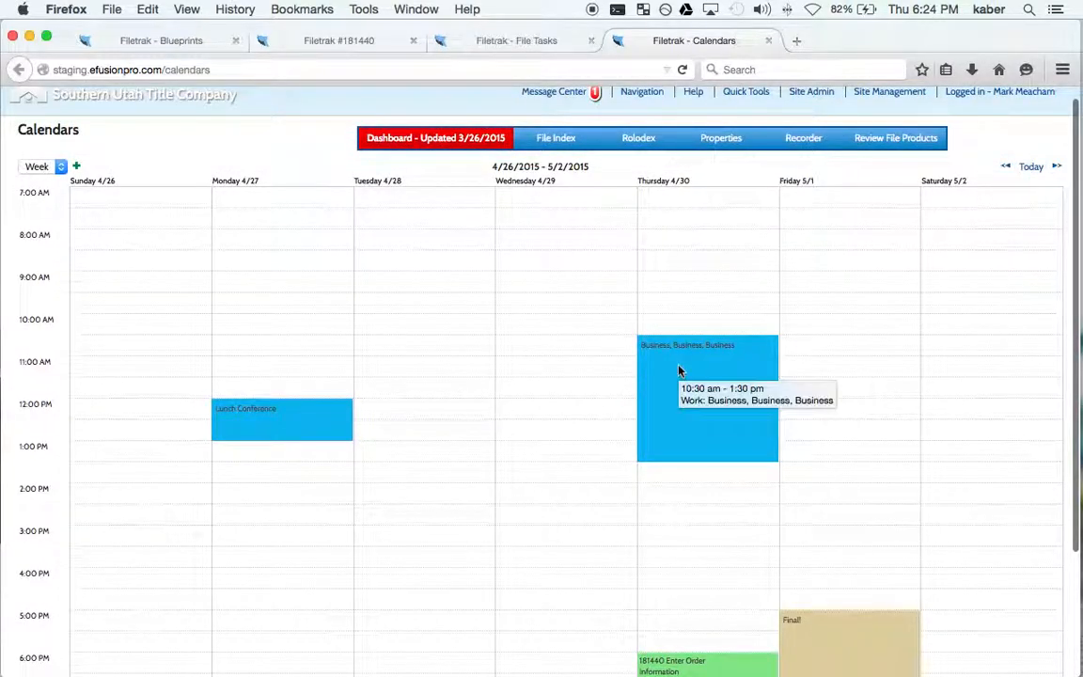
Change the type of Thursday's "Business, Business, Business" event to Vacation and close the event.
{"action": "left_click", "coordinate": [679, 369]}
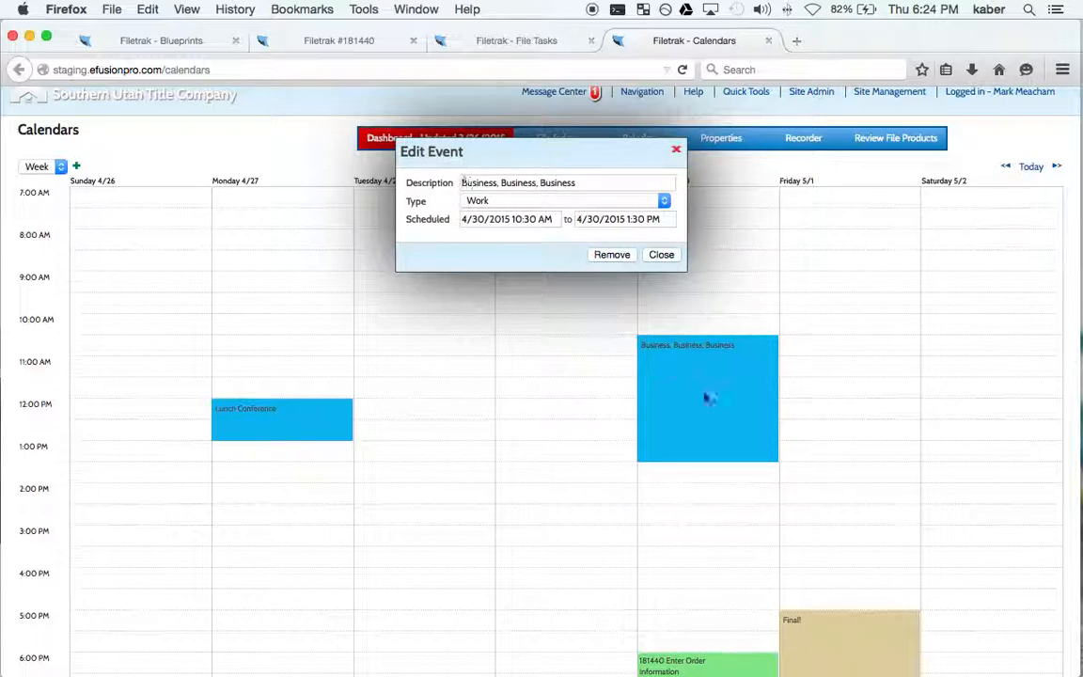
{"action": "left_click", "coordinate": [535, 209]}
{"action": "left_click", "coordinate": [534, 211]}
{"action": "left_click", "coordinate": [488, 202]}
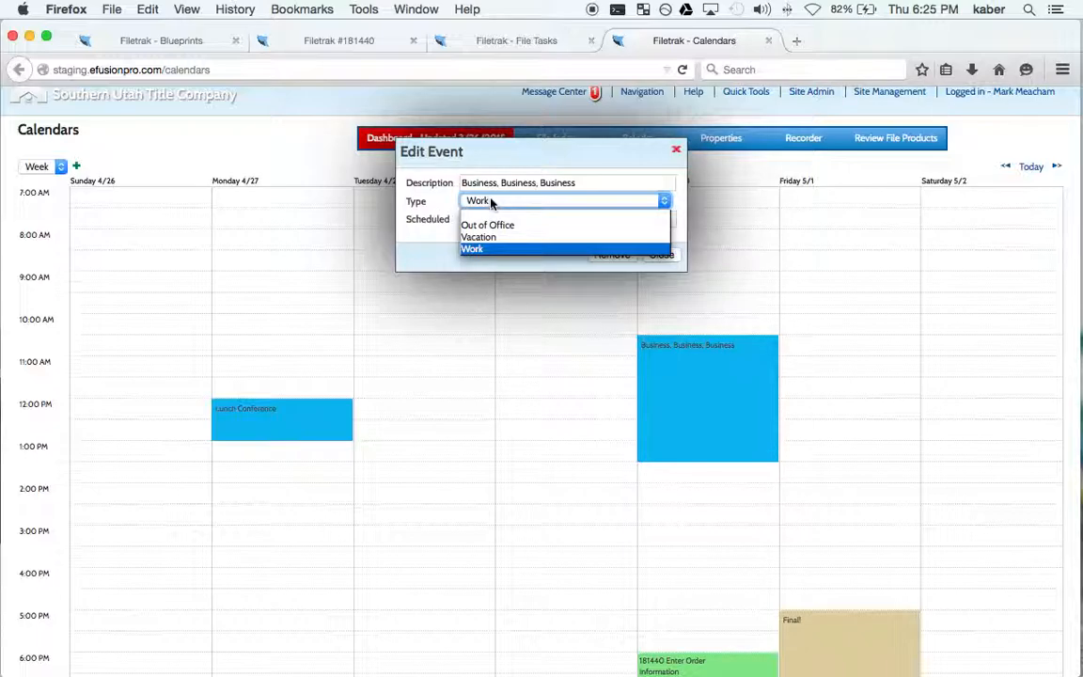
{"action": "left_click", "coordinate": [478, 236]}
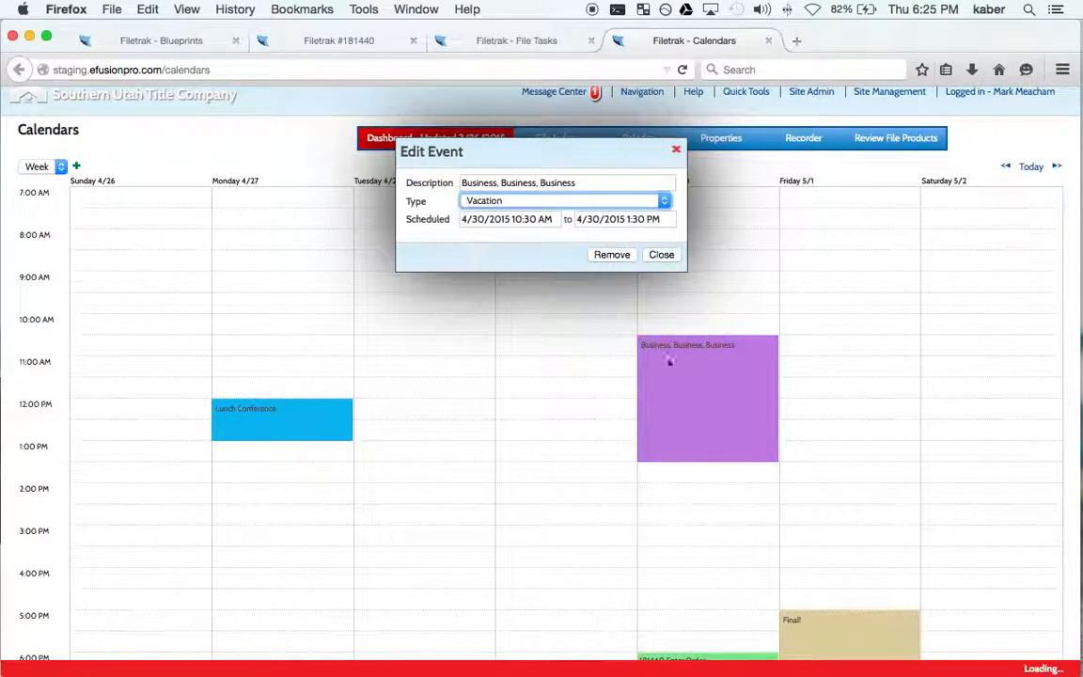
{"action": "left_click", "coordinate": [663, 255]}
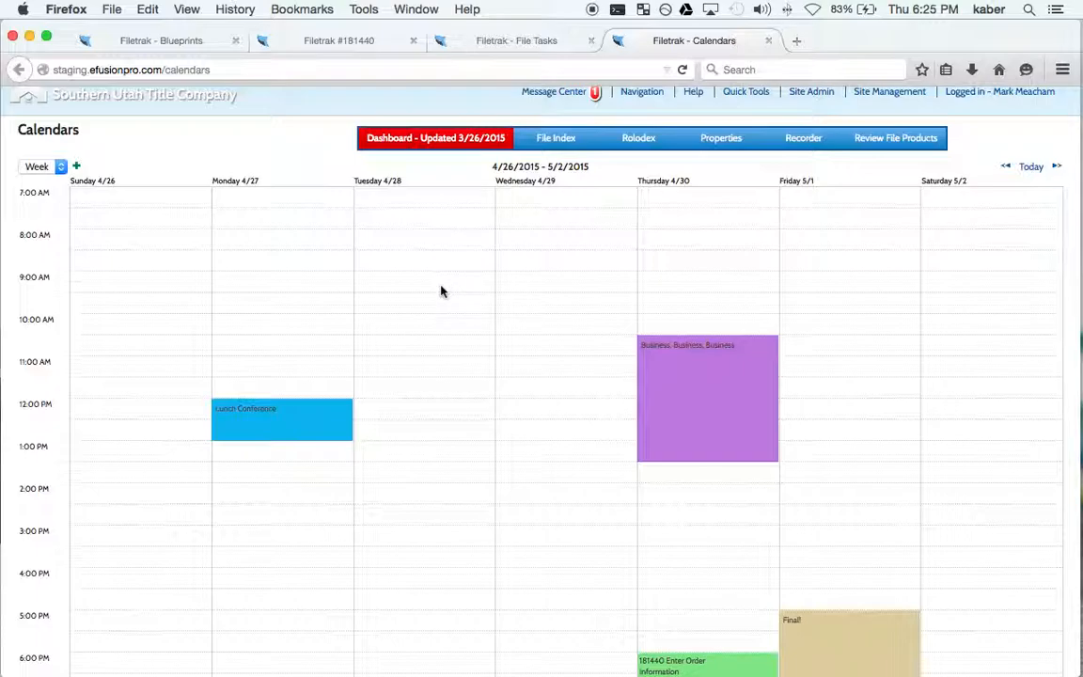
Set the start of the "Business, Business, Business" event to 4/30/2015 9:30 AM and close the event.
{"action": "scroll", "coordinate": [451, 316], "scroll_direction": "down", "scroll_amount": 5}
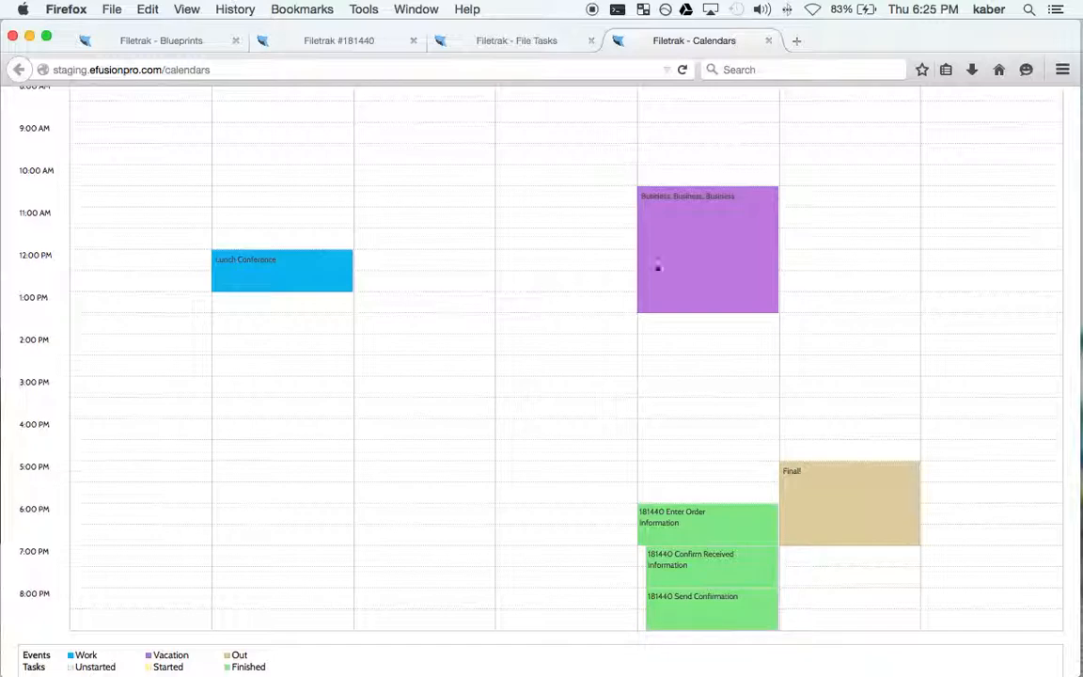
{"action": "left_click", "coordinate": [681, 259]}
{"action": "left_click", "coordinate": [522, 218]}
{"action": "key", "text": "BackSpace"}
{"action": "key", "text": "BackSpace"}
{"action": "type", "text": "9:30 AM"}
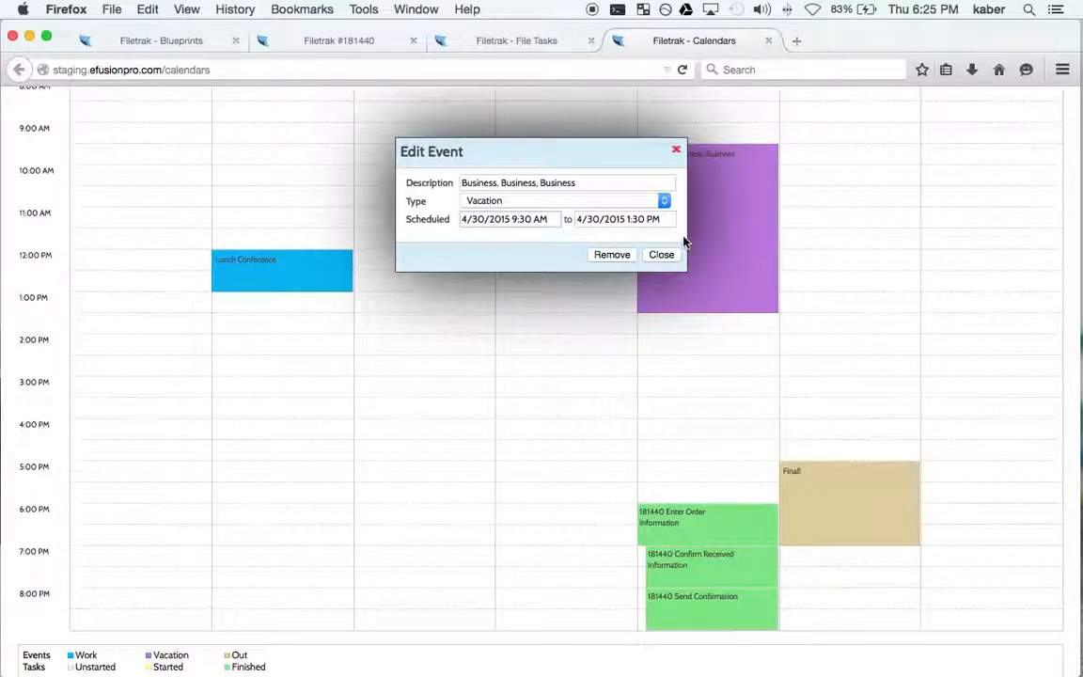
{"action": "left_click", "coordinate": [661, 254]}
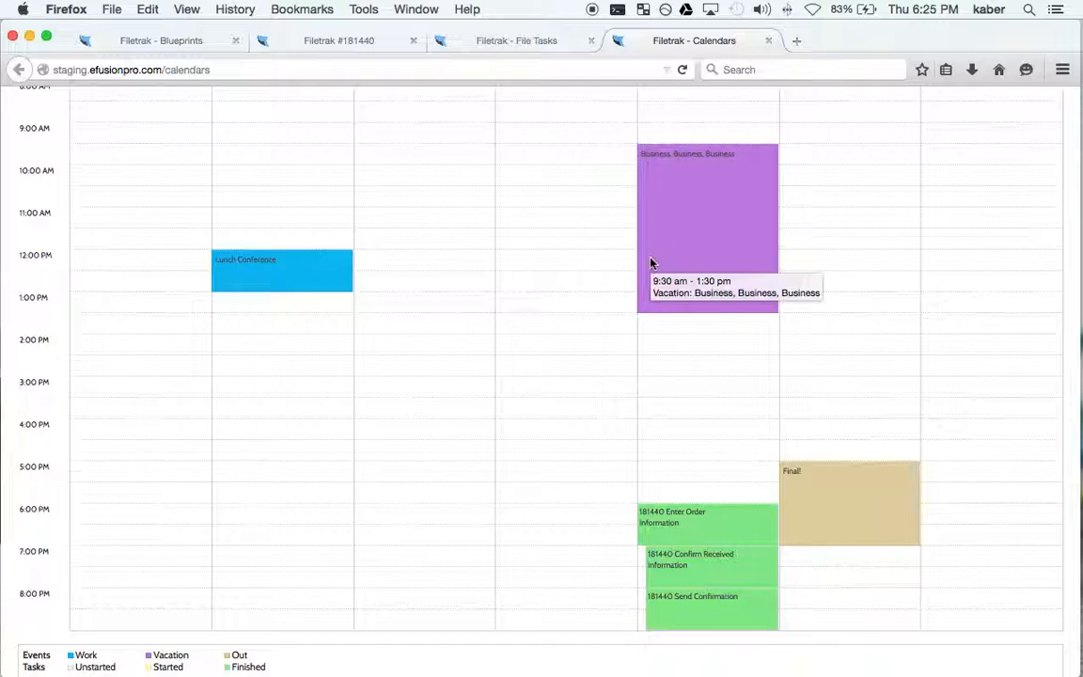
Switch the calendar back to the month view and look over April 2015 with the edited event.
{"action": "scroll", "coordinate": [549, 248], "scroll_direction": "up", "scroll_amount": 1}
{"action": "scroll", "coordinate": [550, 248], "scroll_direction": "up", "scroll_amount": 4}
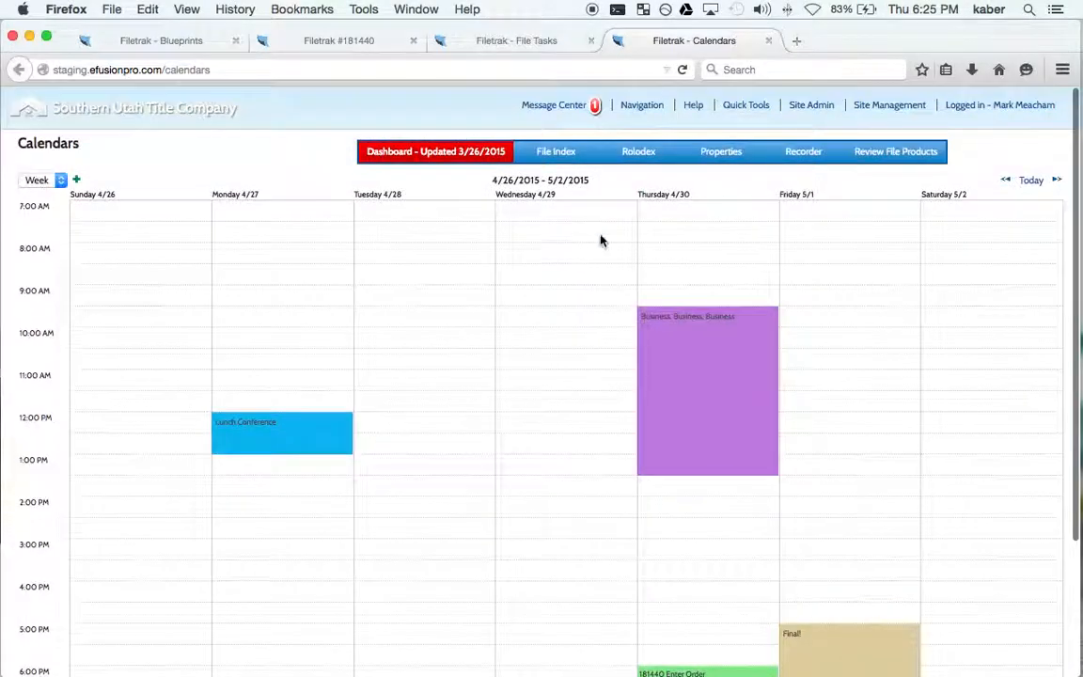
{"action": "left_click", "coordinate": [28, 179]}
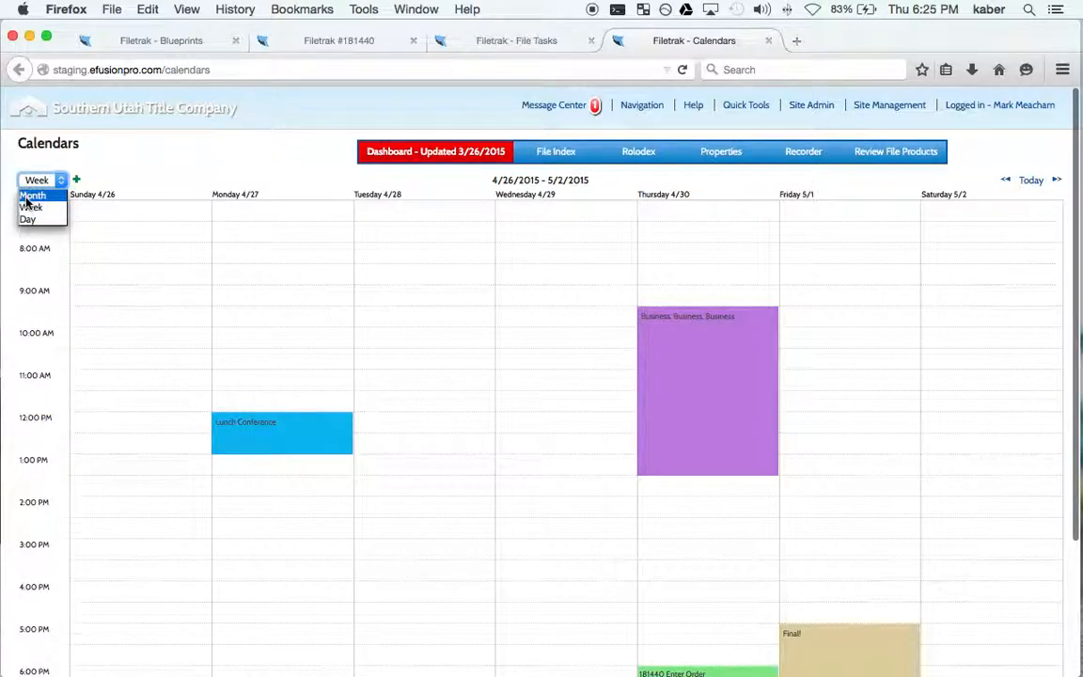
{"action": "left_click", "coordinate": [31, 201]}
{"action": "scroll", "coordinate": [205, 242], "scroll_direction": "down", "scroll_amount": 2}
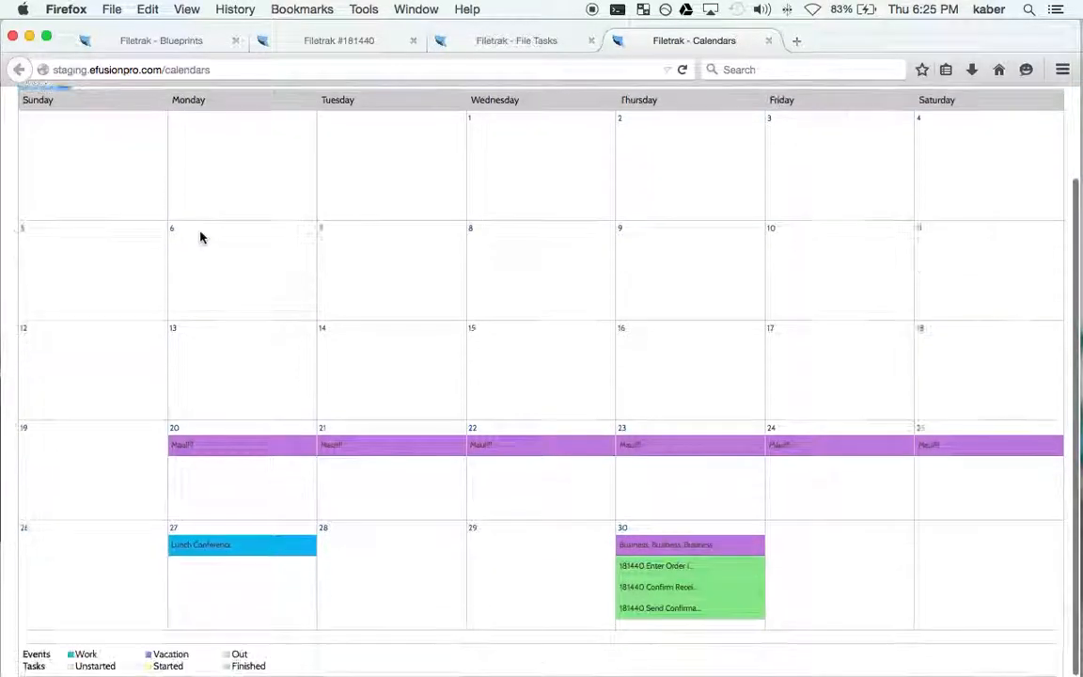
{"action": "scroll", "coordinate": [606, 377], "scroll_direction": "up", "scroll_amount": 2}
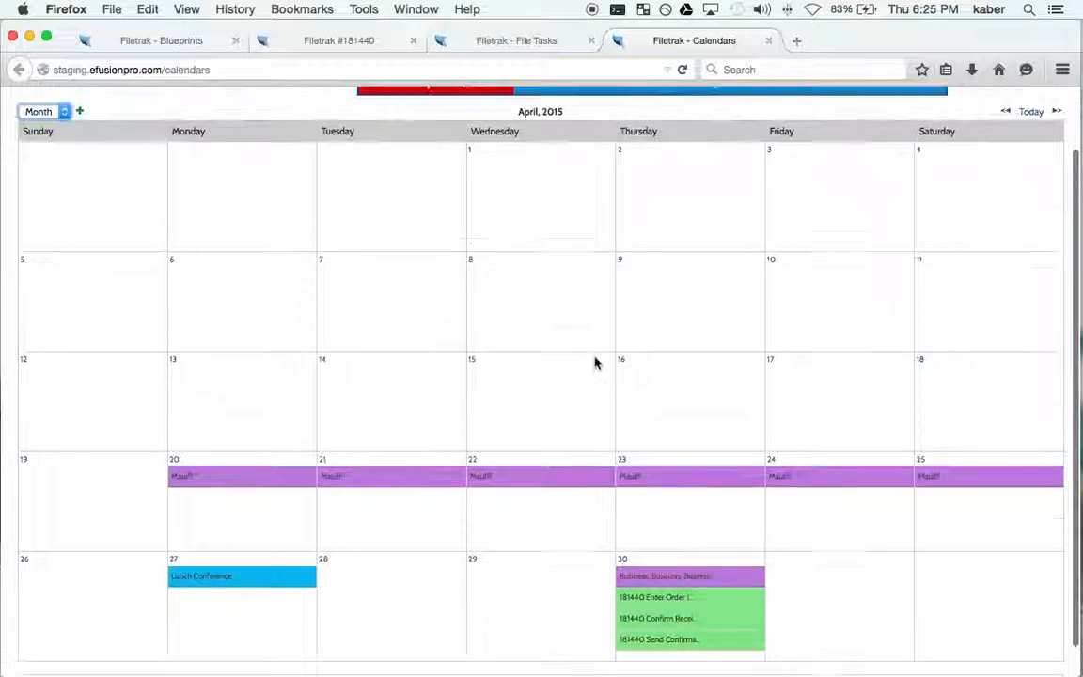